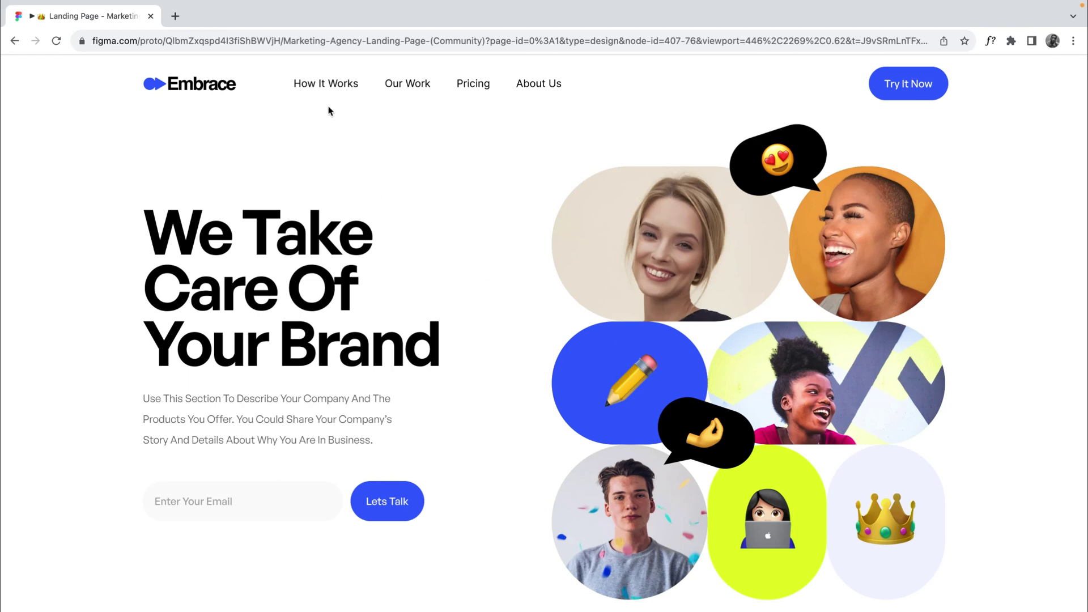
- Test the How It Works and Our Work nav links in the preview, scrolling back up between jumps
click(324, 86)
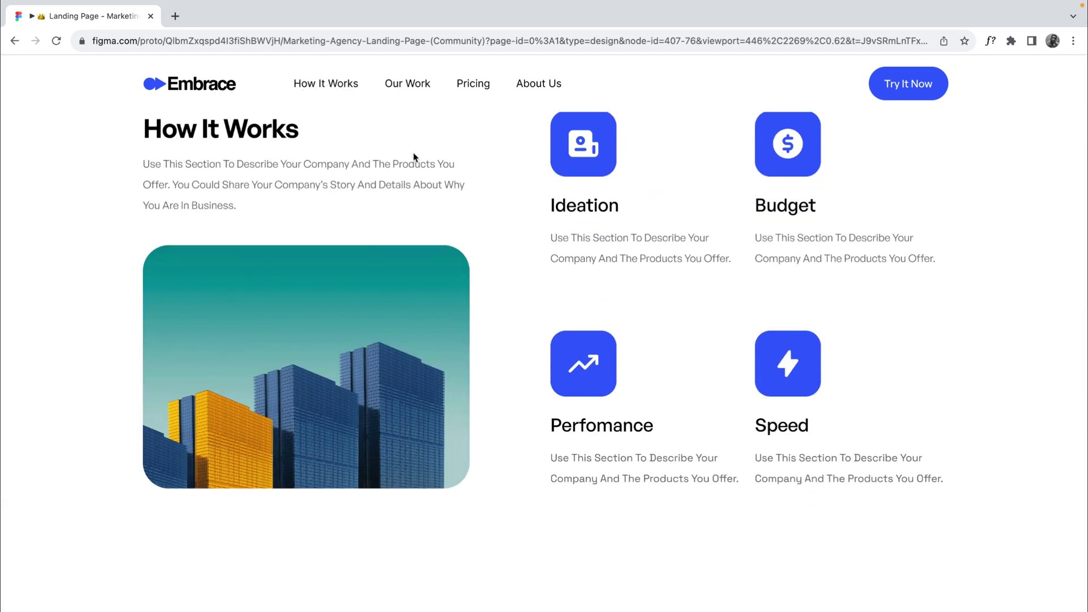
scroll(414, 157, up, 1)
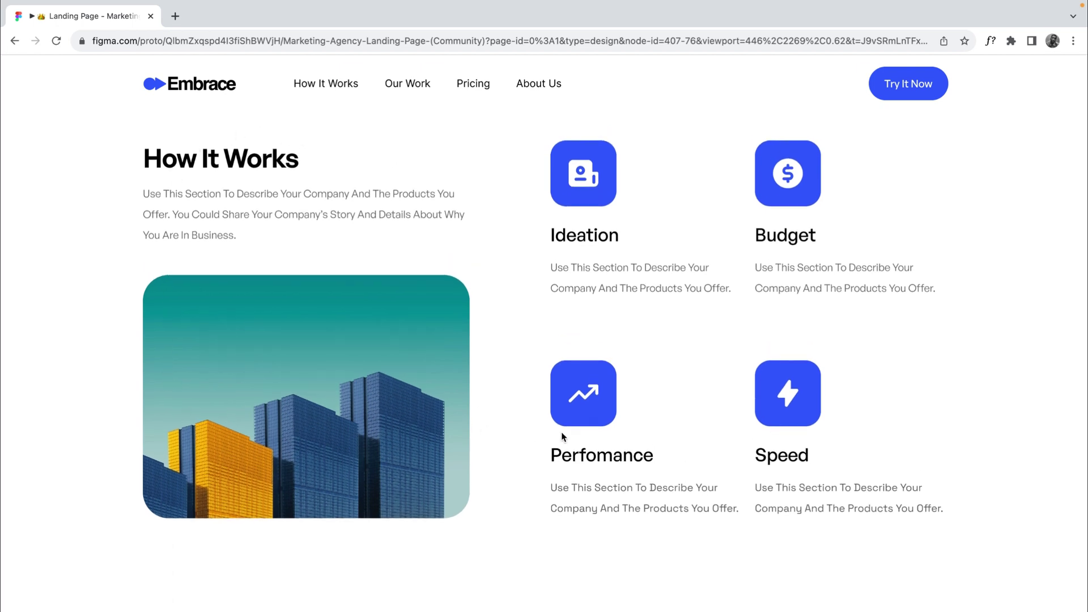
click(403, 90)
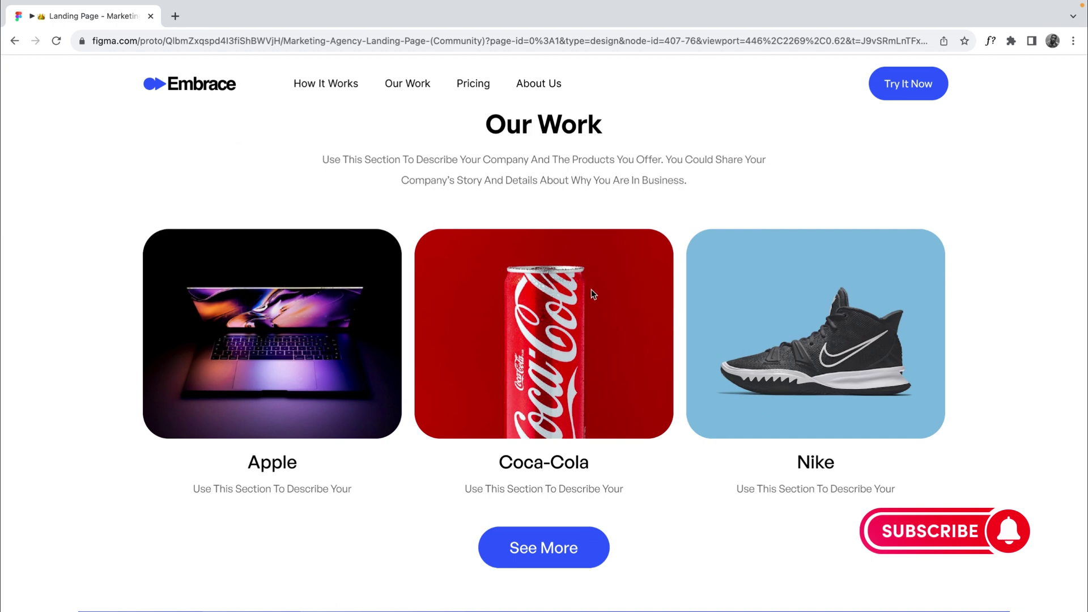
scroll(591, 289, up, 10)
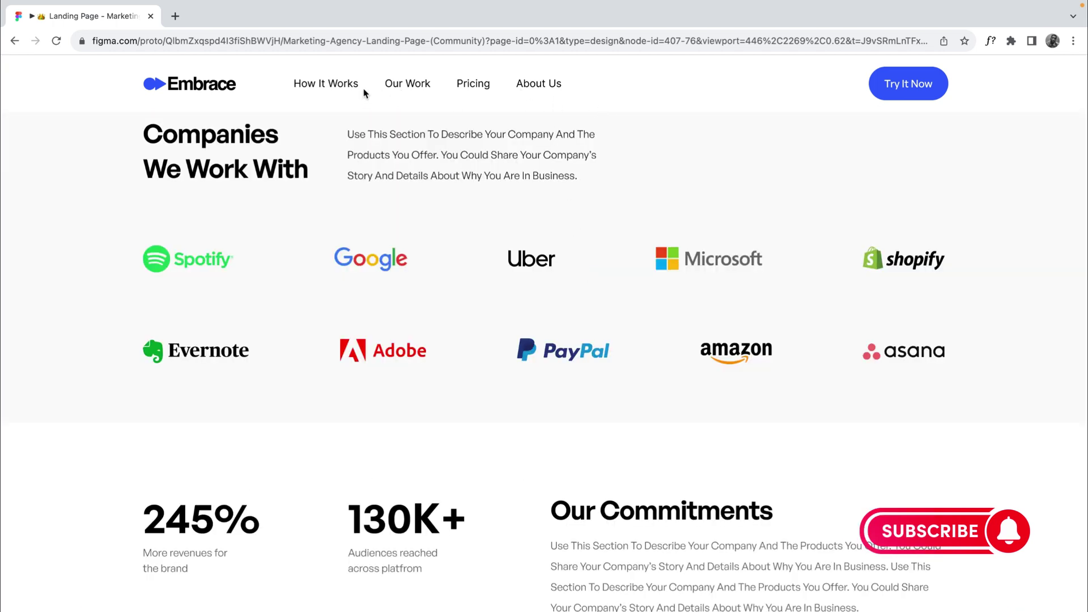
click(340, 91)
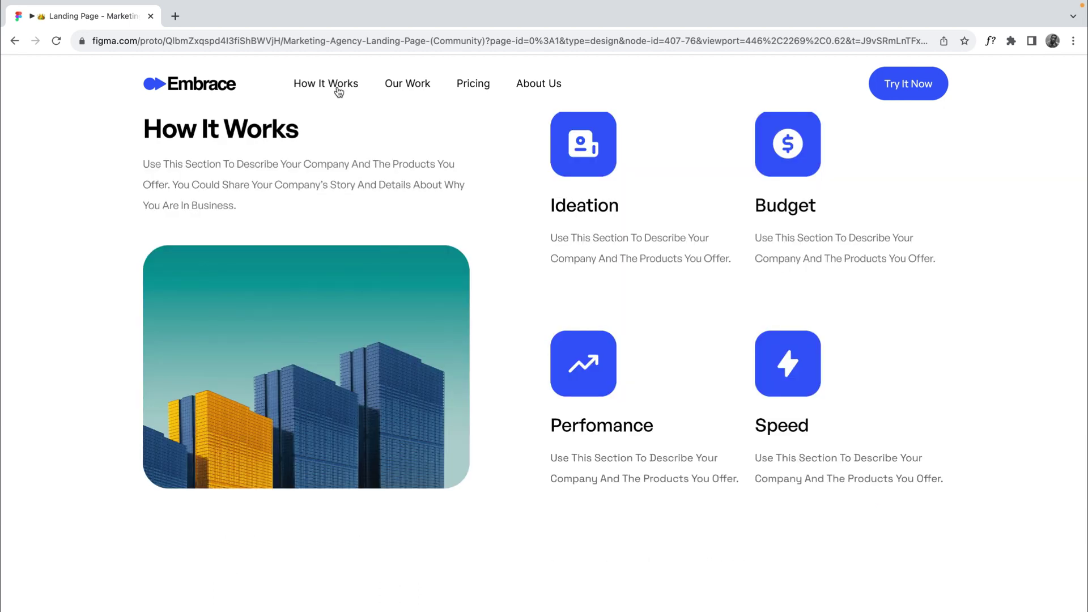
scroll(380, 154, up, 10)
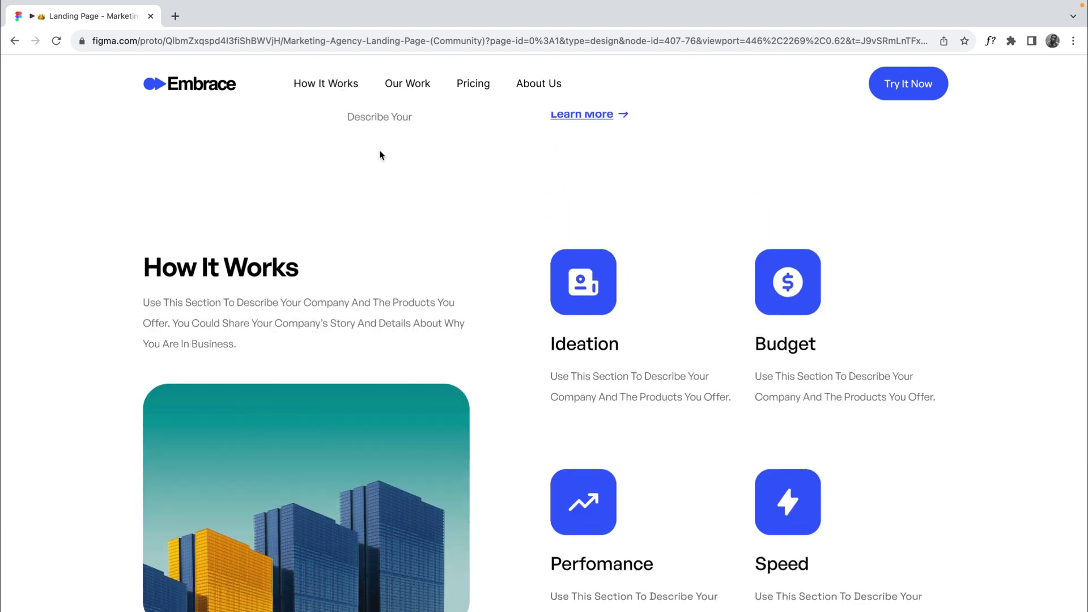
scroll(456, 256, up, 4)
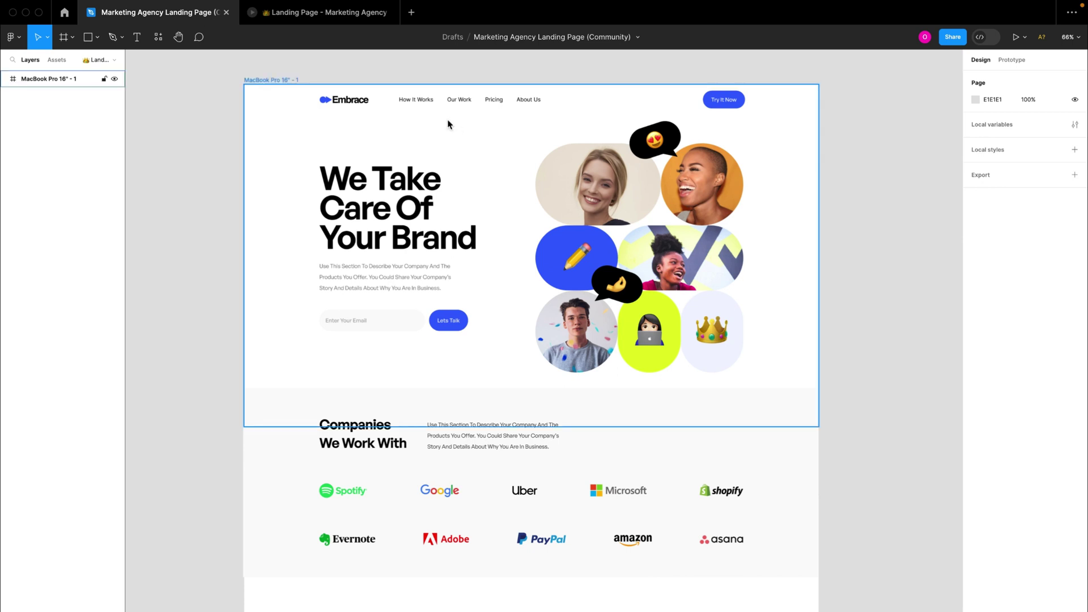
- Zoom out and select the MacBook Pro 16" - 1 frame, then its Landing Page frame
scroll(449, 124, down, 5)
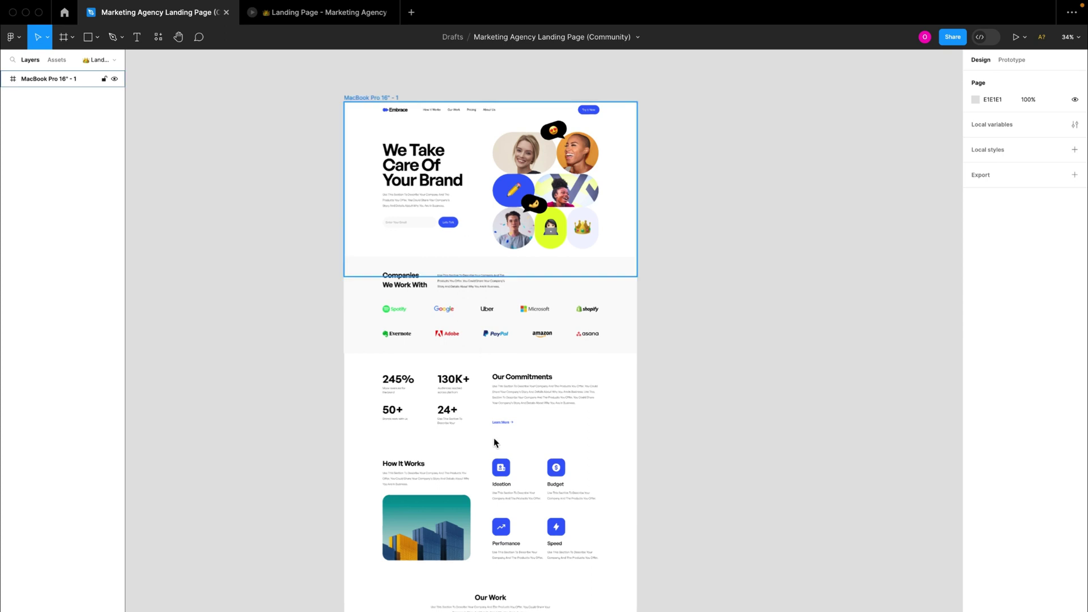
click(487, 407)
click(487, 406)
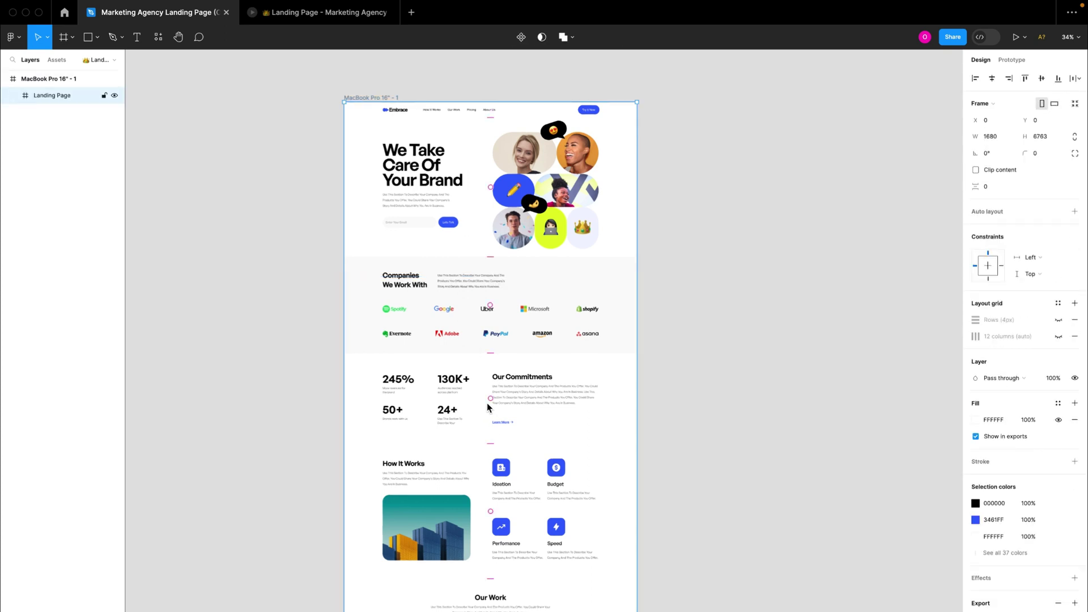
- Select the How it works, Our Work, CTA Banner and Our Team section frames in turn
click(508, 523)
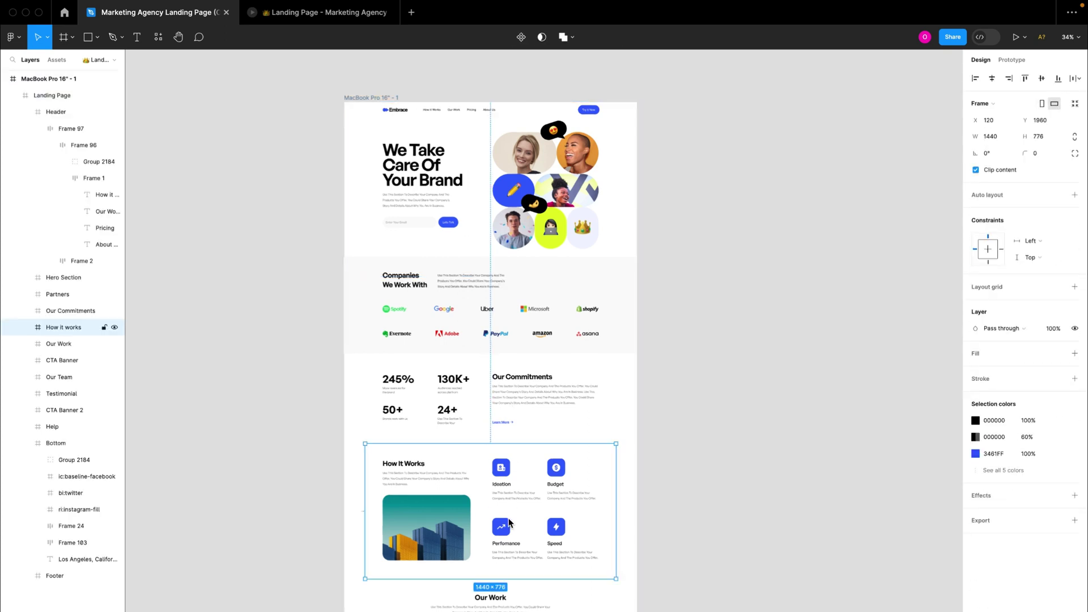
click(25, 113)
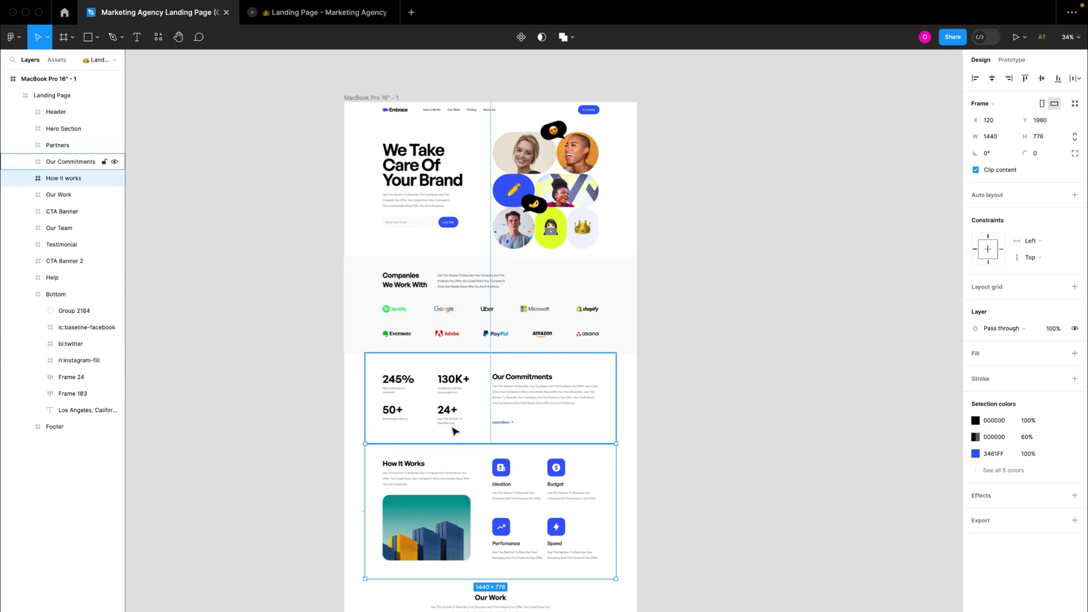
scroll(541, 498, down, 4)
click(540, 456)
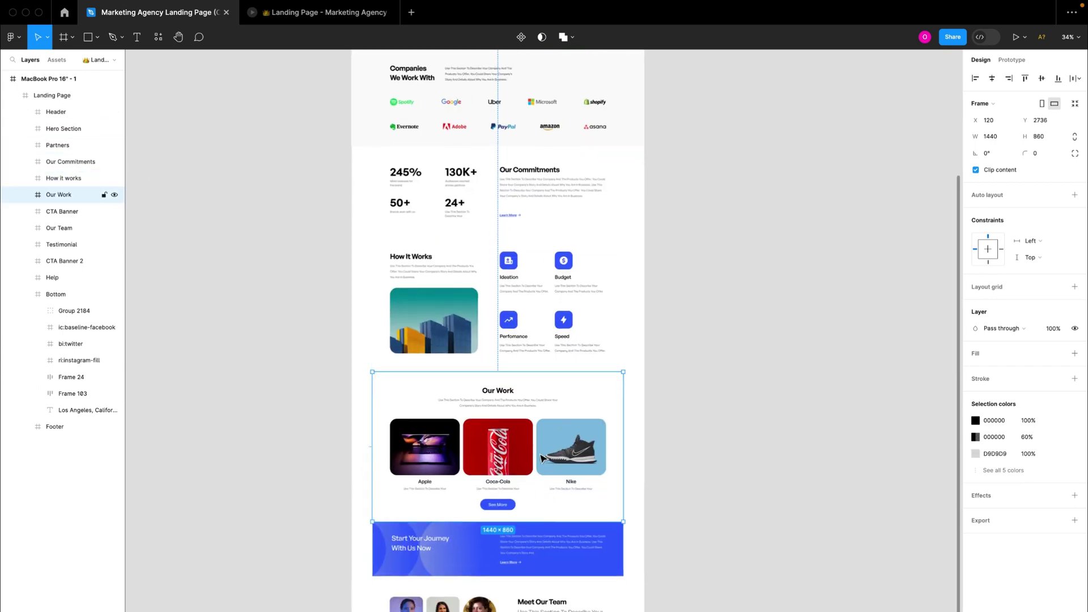
scroll(543, 458, down, 2)
click(567, 432)
click(566, 495)
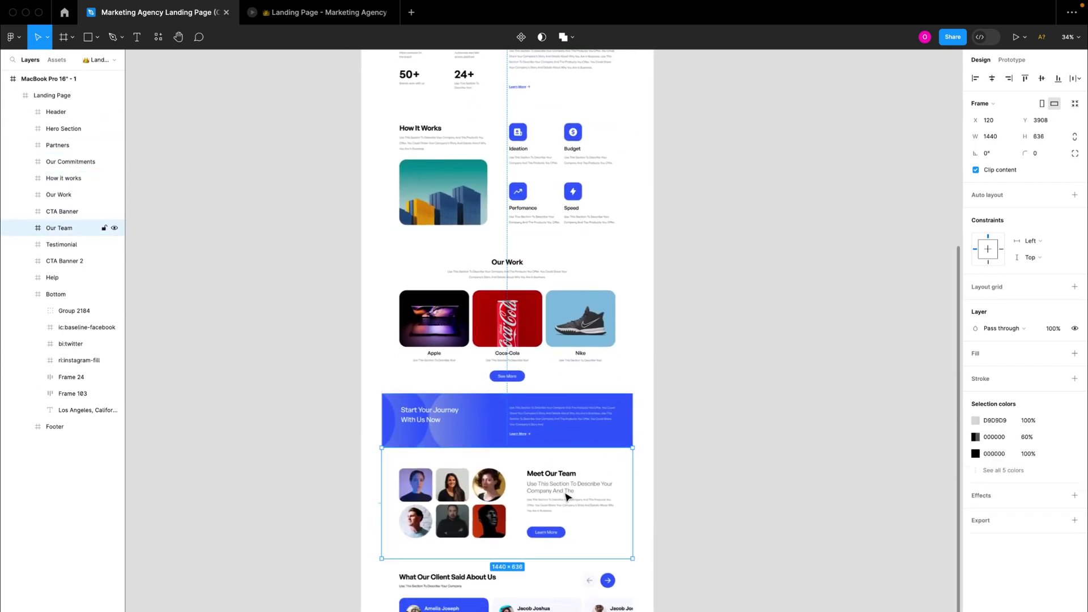
scroll(566, 496, up, 3)
scroll(567, 497, up, 5)
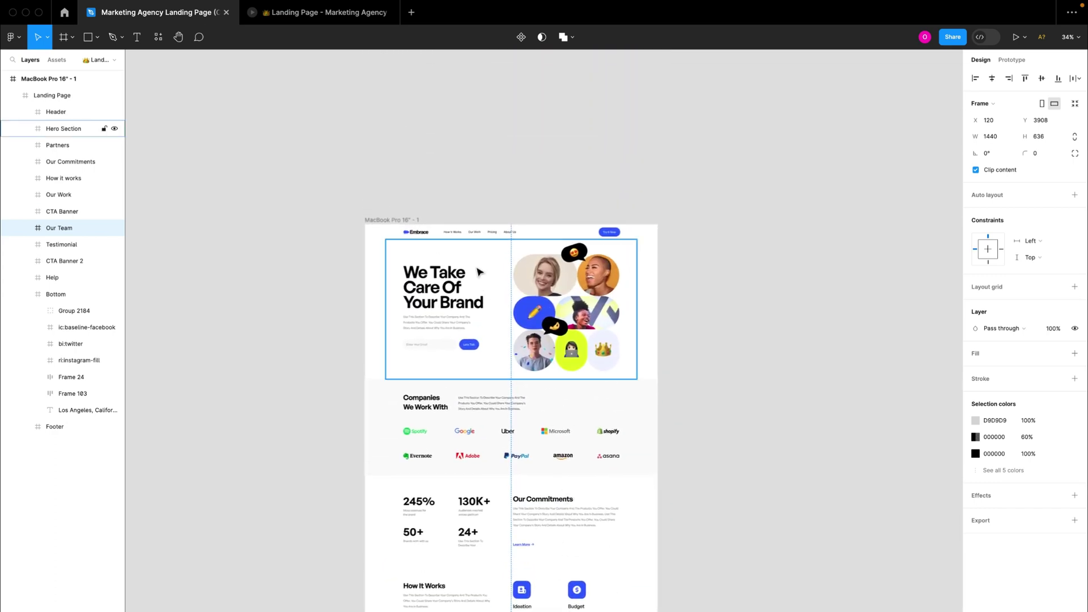
scroll(452, 236, up, 6)
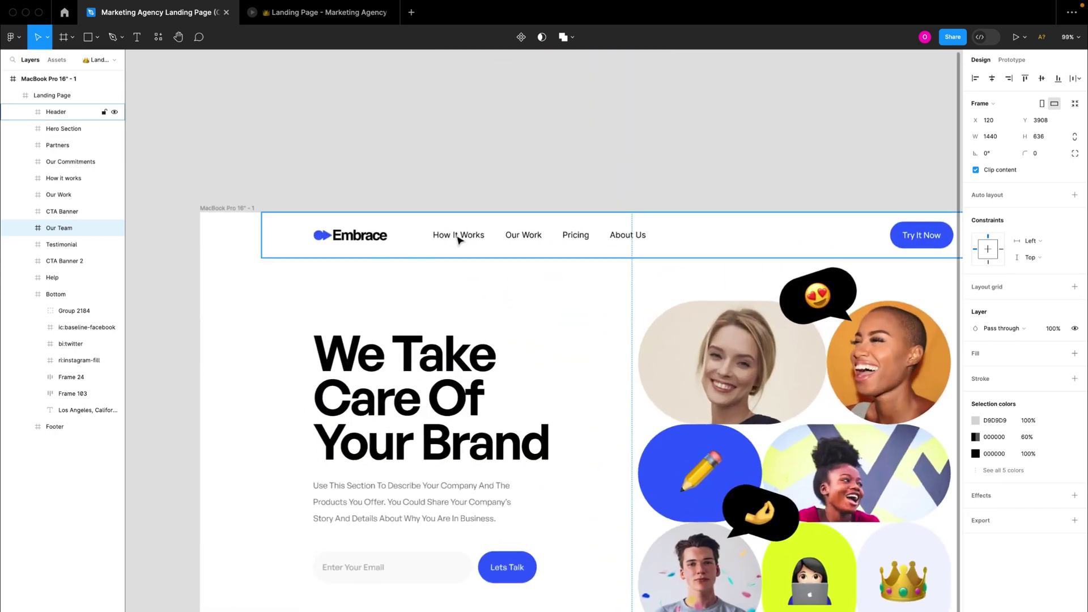
- Drill into the header's nav links frame down to the How It Works text layer
click(459, 239)
double_click(459, 239)
scroll(453, 237, down, 6)
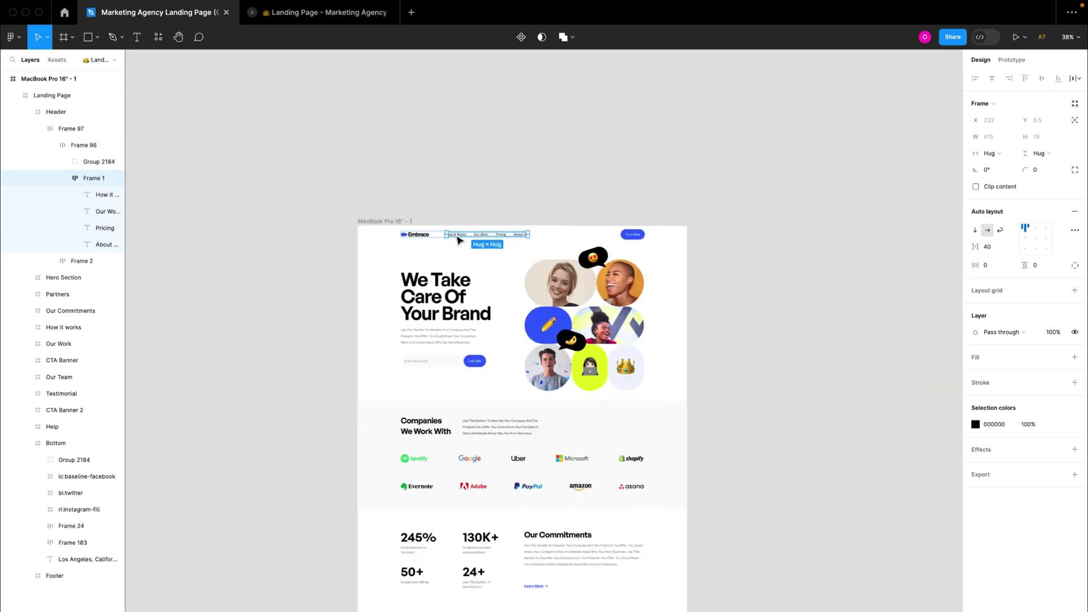
scroll(480, 436, down, 3)
click(506, 547)
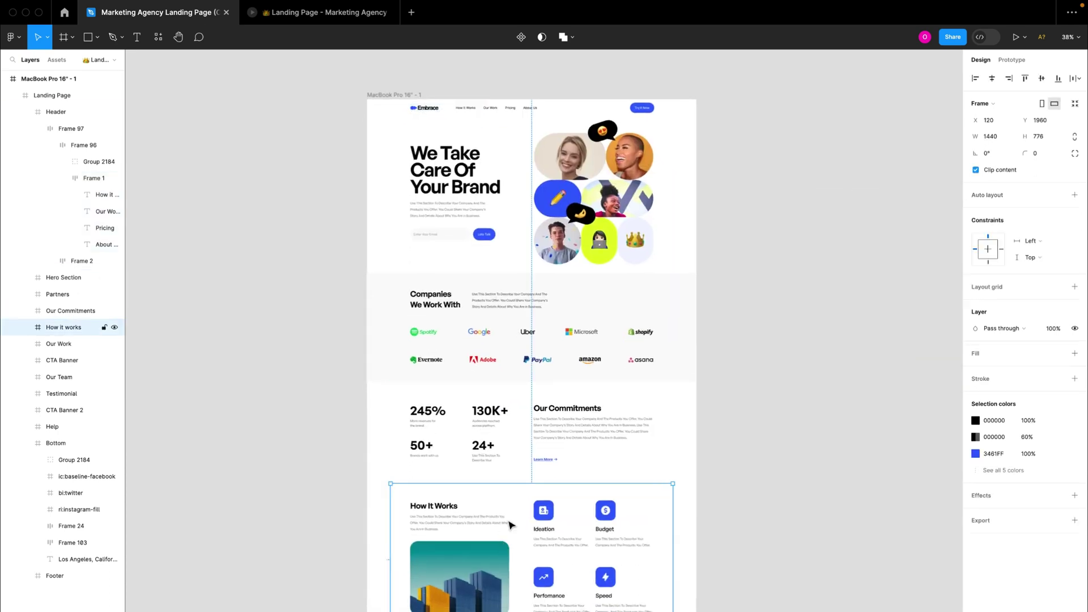
scroll(469, 108, up, 8)
click(462, 110)
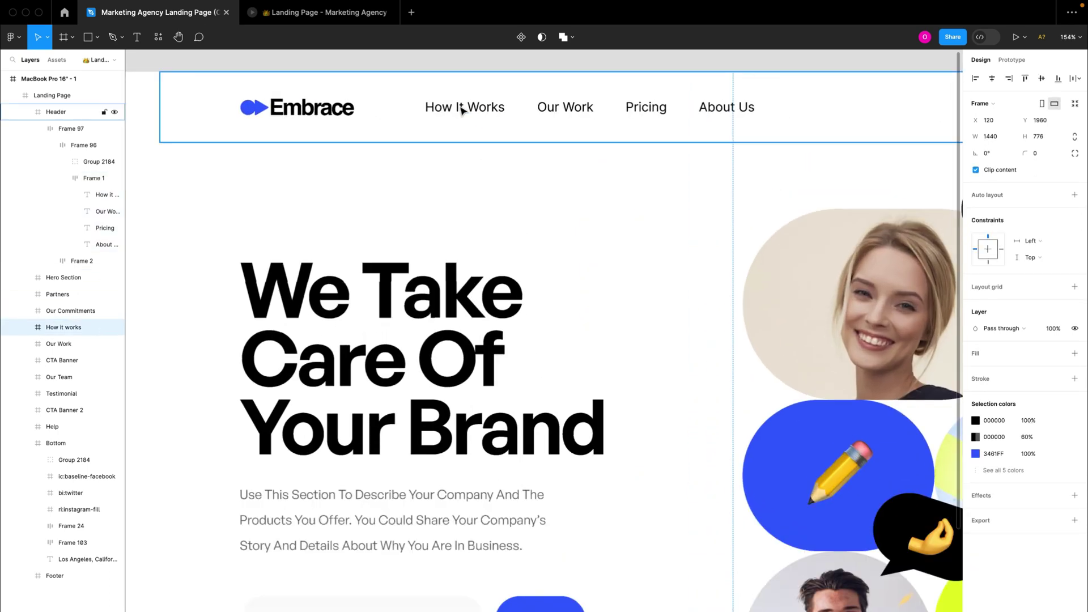
double_click(462, 109)
double_click(462, 111)
scroll(463, 111, down, 8)
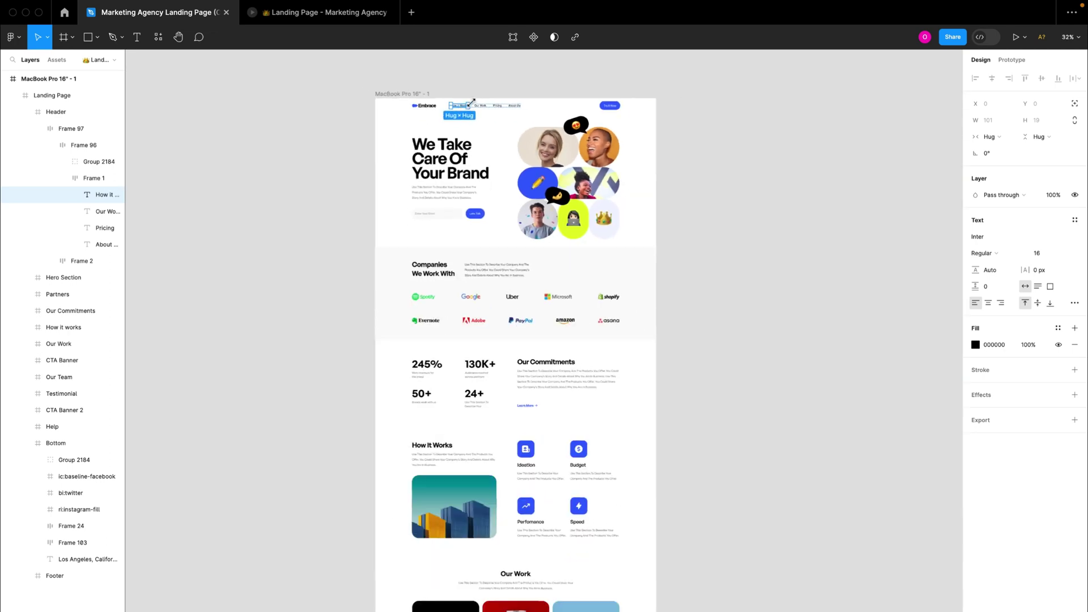
- Link the How It Works text to the How it works frame: Scroll to, Ease out, 1000ms
click(1012, 60)
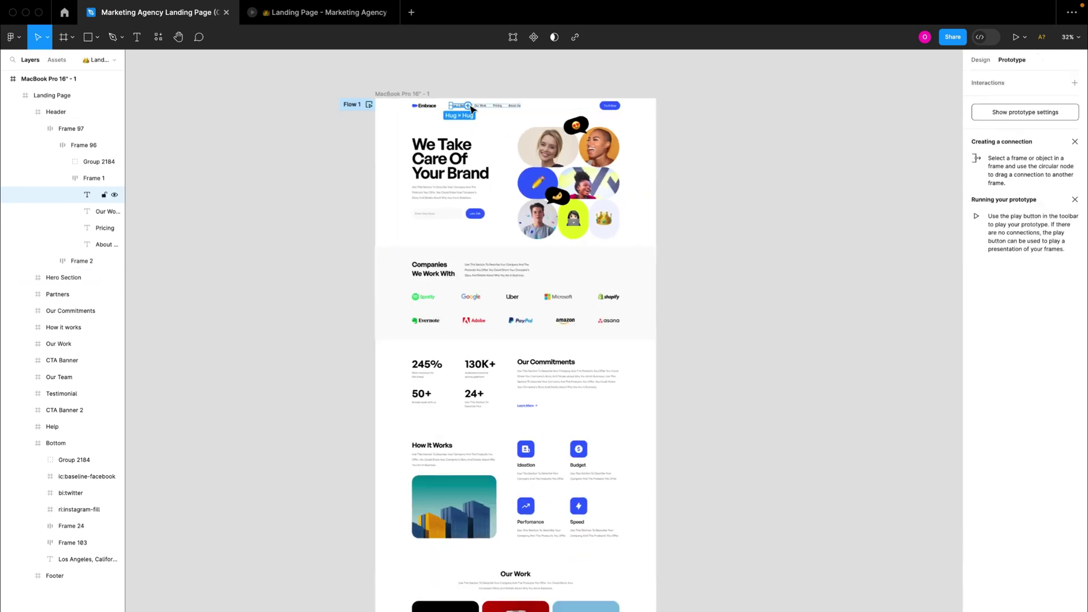
drag(469, 108, 457, 434)
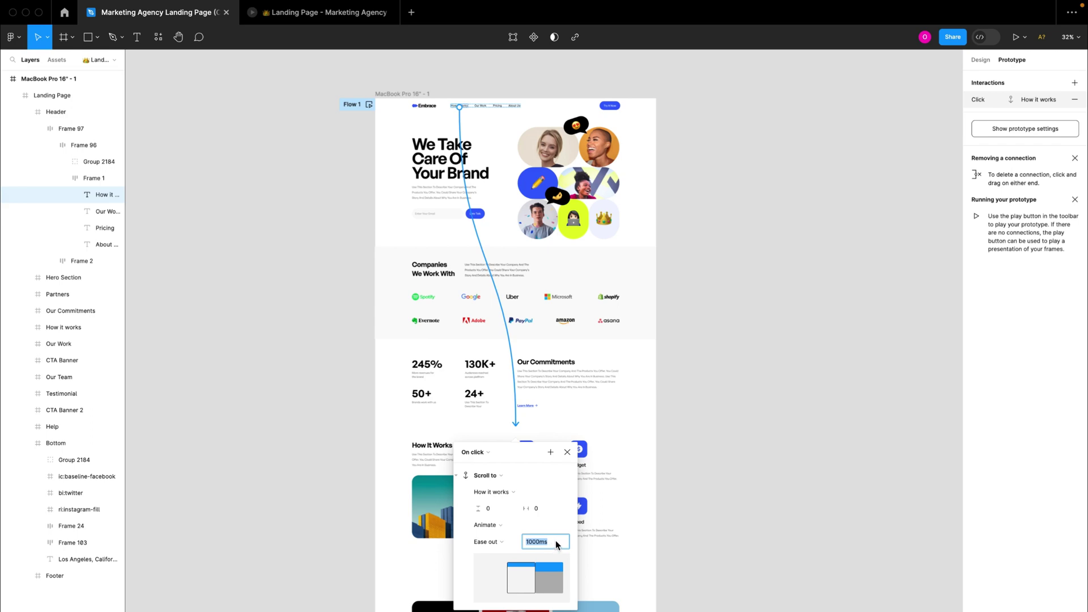
click(723, 433)
- Drill into the header's nav links to select the Our Work text layer
scroll(481, 123, up, 6)
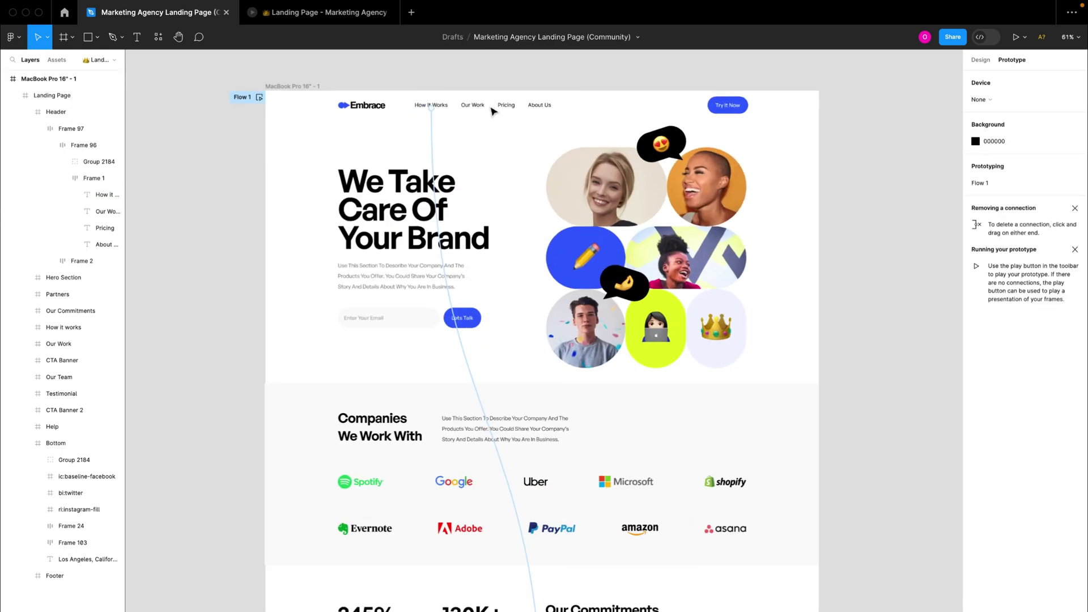
click(476, 108)
double_click(476, 108)
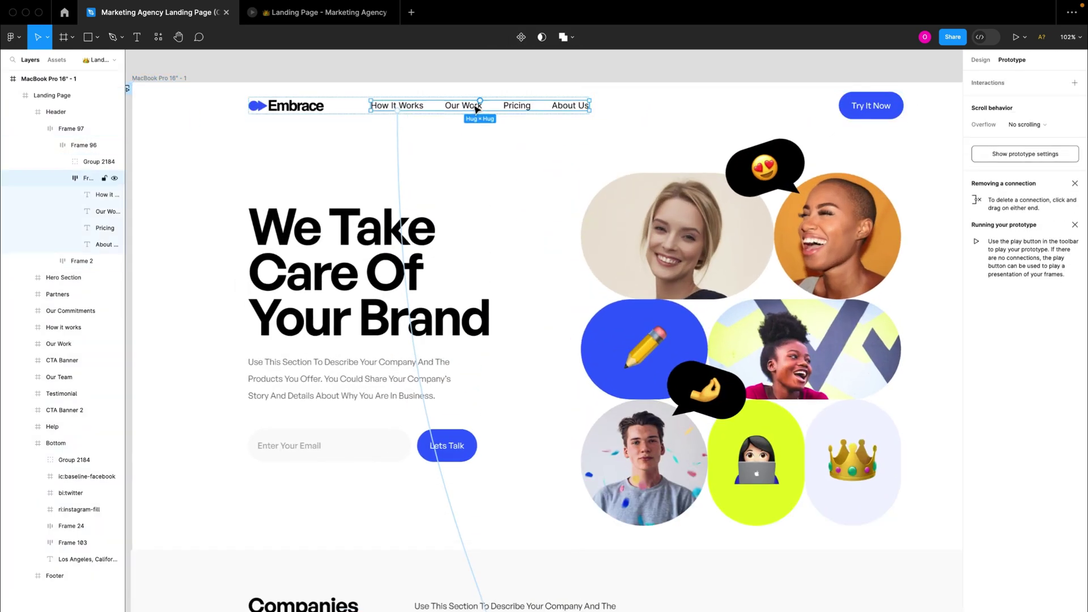
double_click(476, 107)
scroll(476, 107, down, 8)
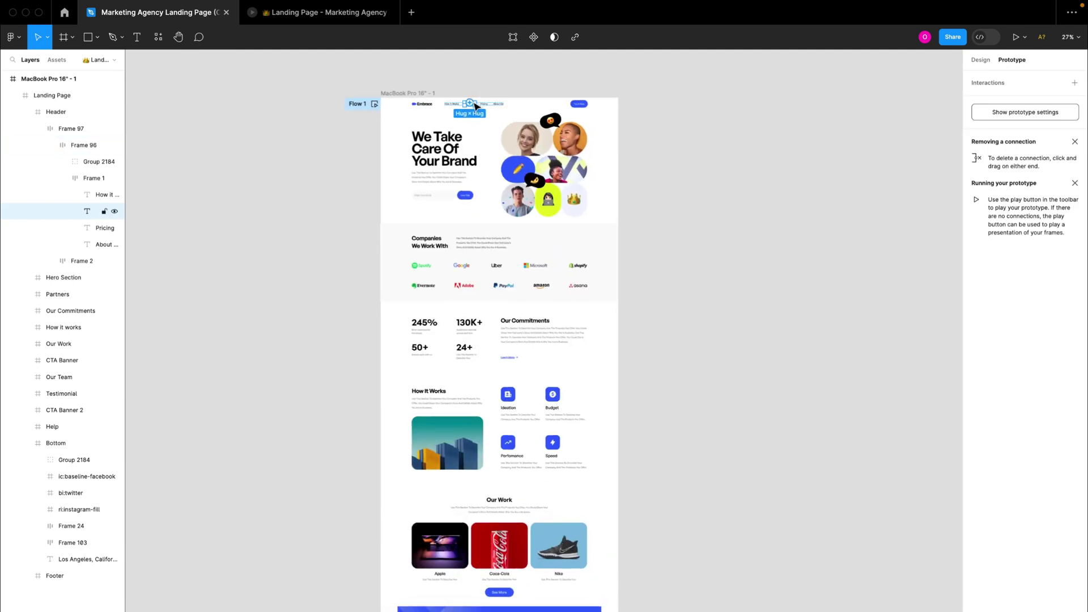
- Link Our Work to the Our Work section frame with a scroll-to interaction, then preview
drag(476, 105, 487, 495)
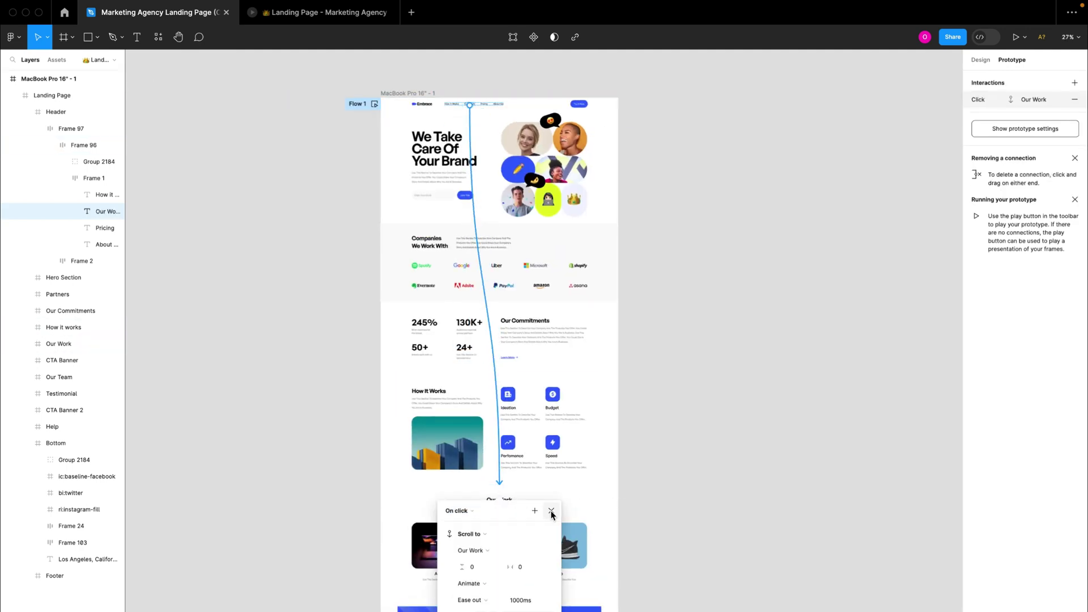
click(551, 511)
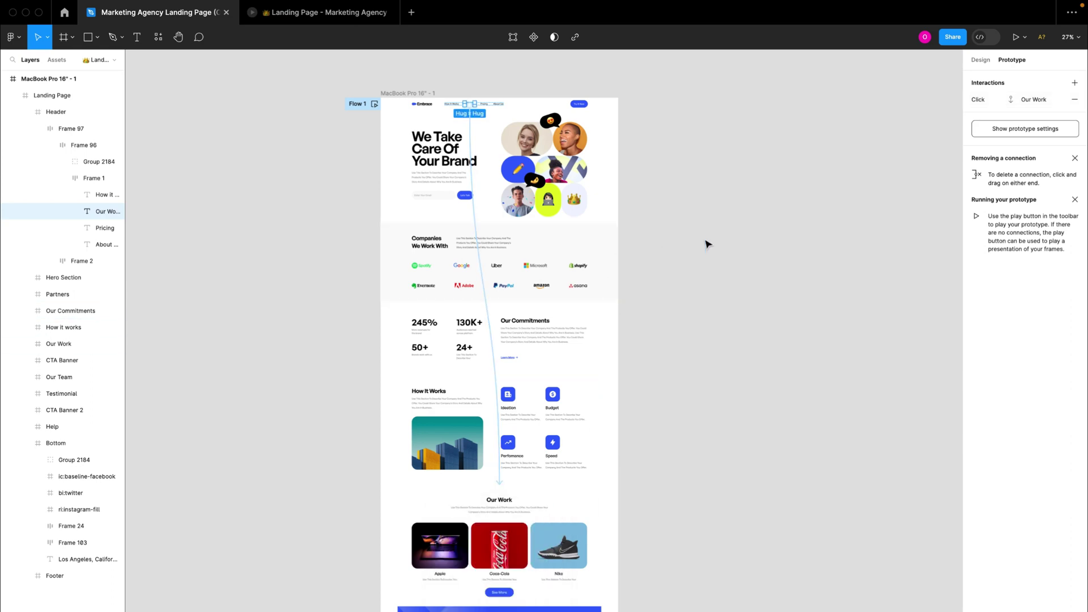
key(super+Tab)
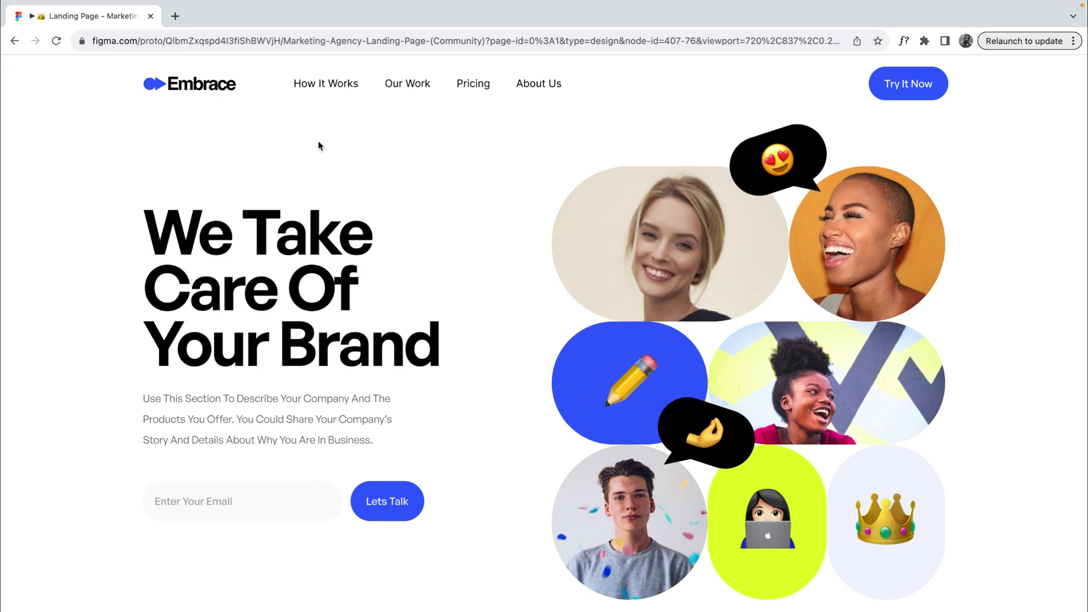
click(317, 86)
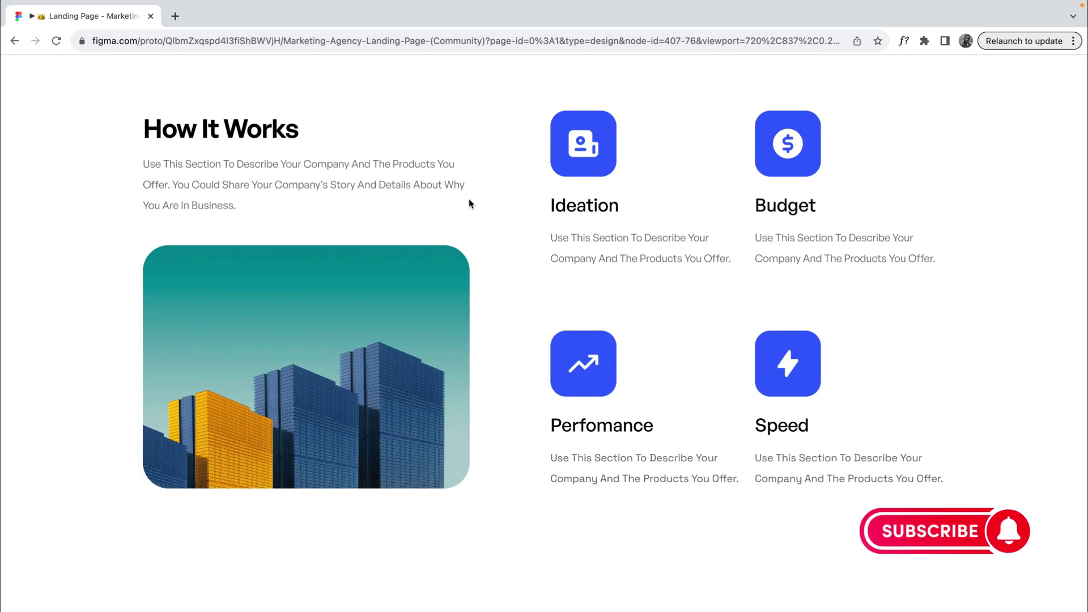
scroll(469, 199, up, 15)
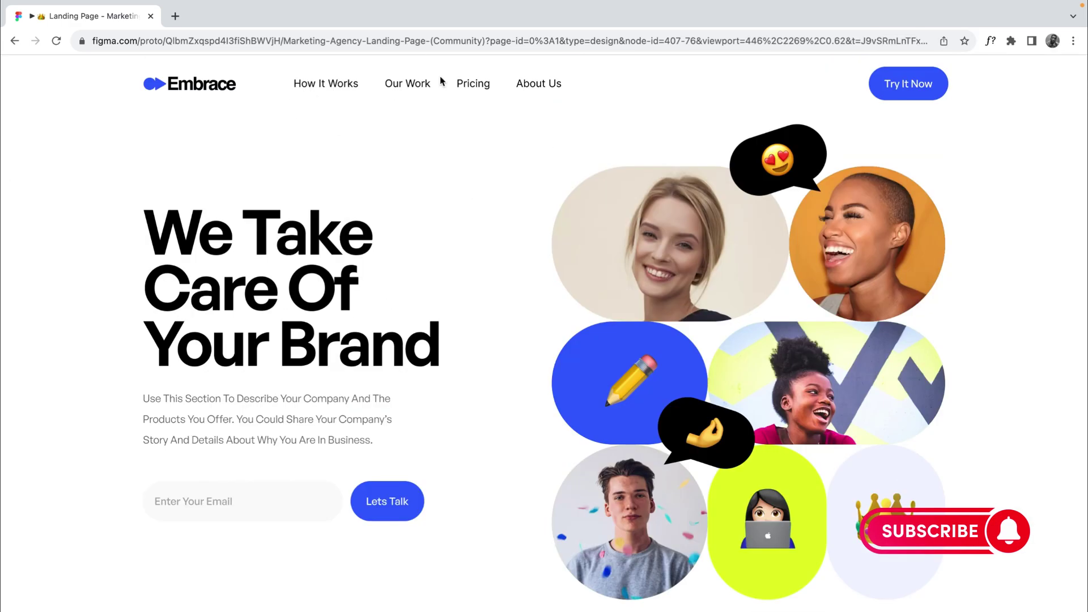
click(328, 84)
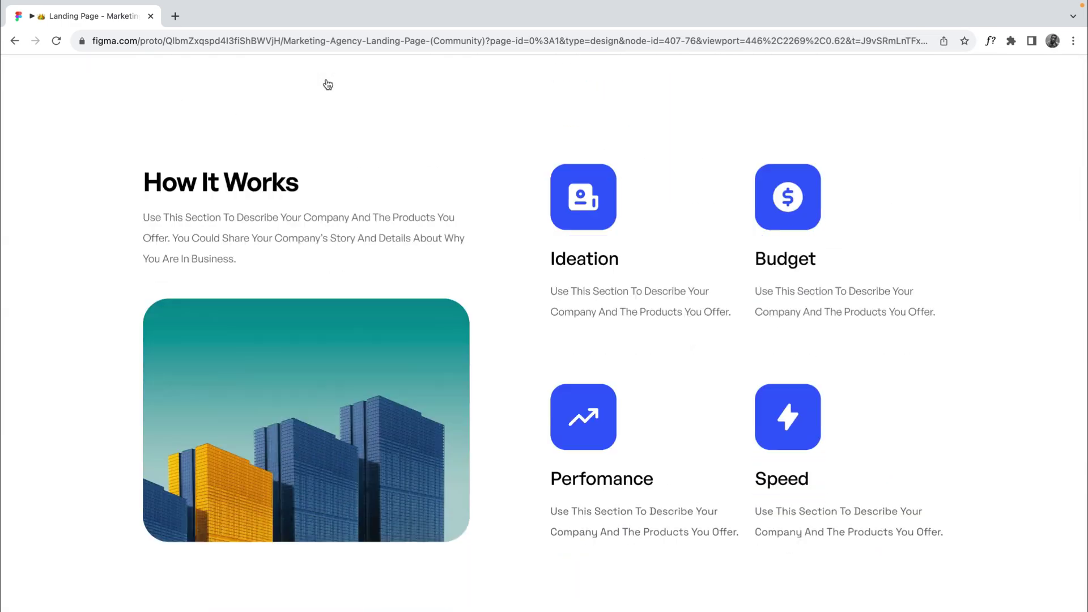
scroll(328, 84, up, 15)
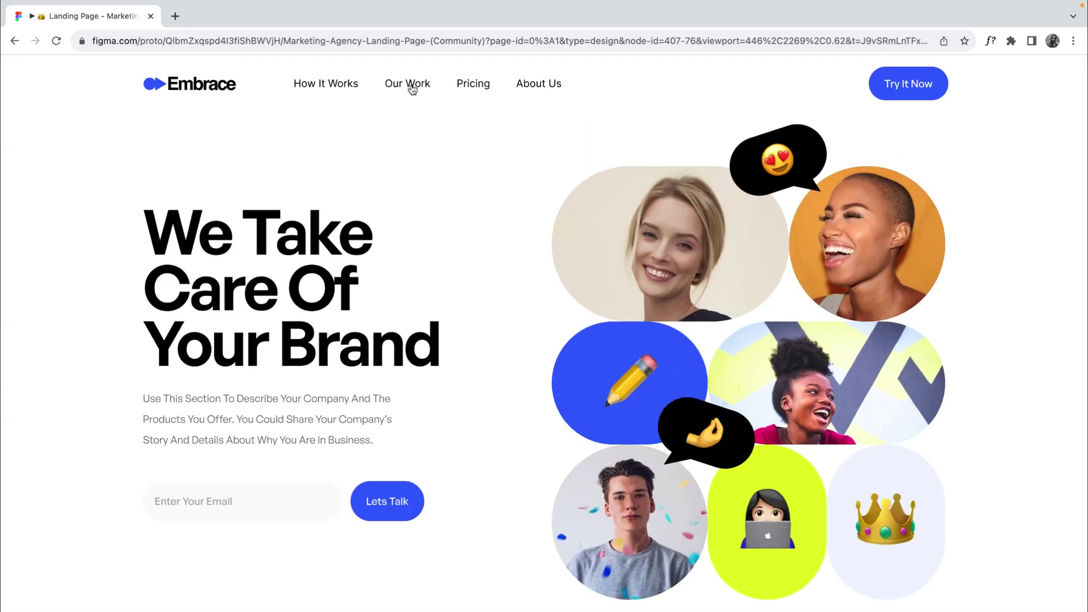
click(412, 89)
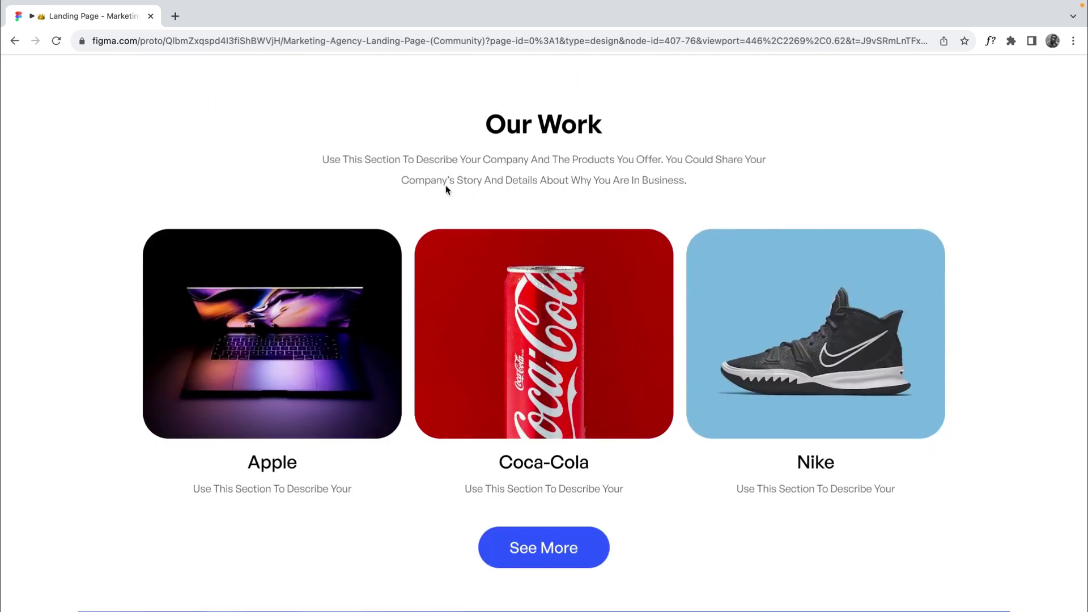
scroll(445, 185, up, 20)
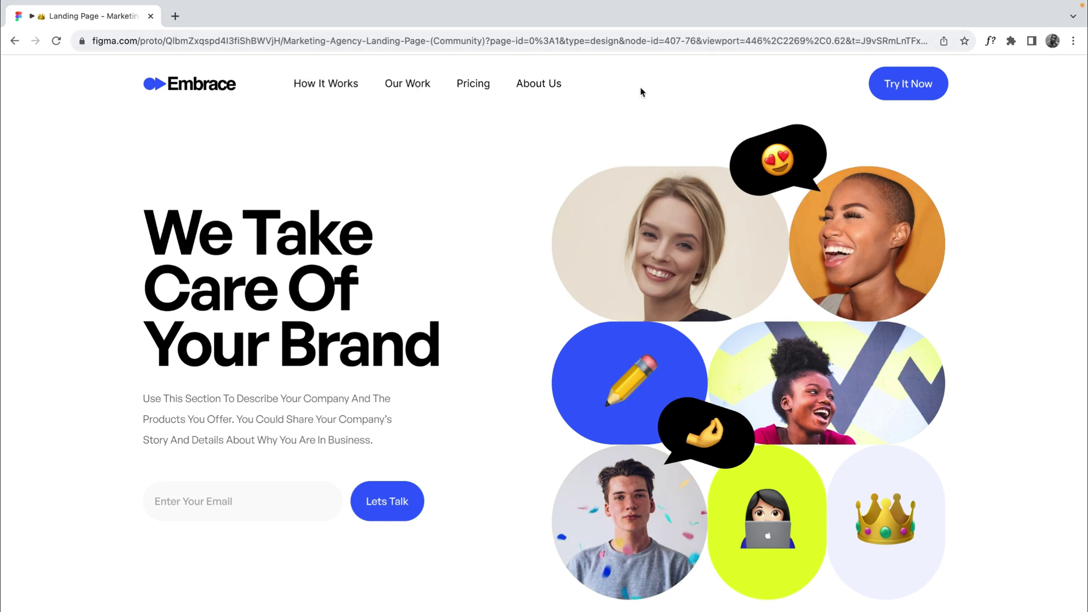
scroll(633, 332, down, 10)
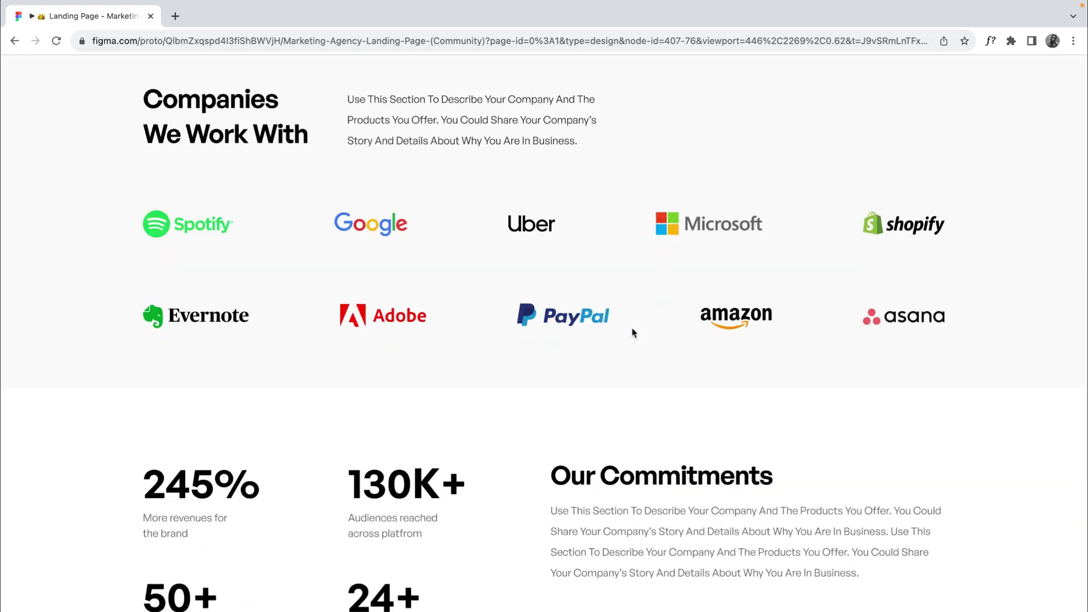
scroll(634, 332, up, 10)
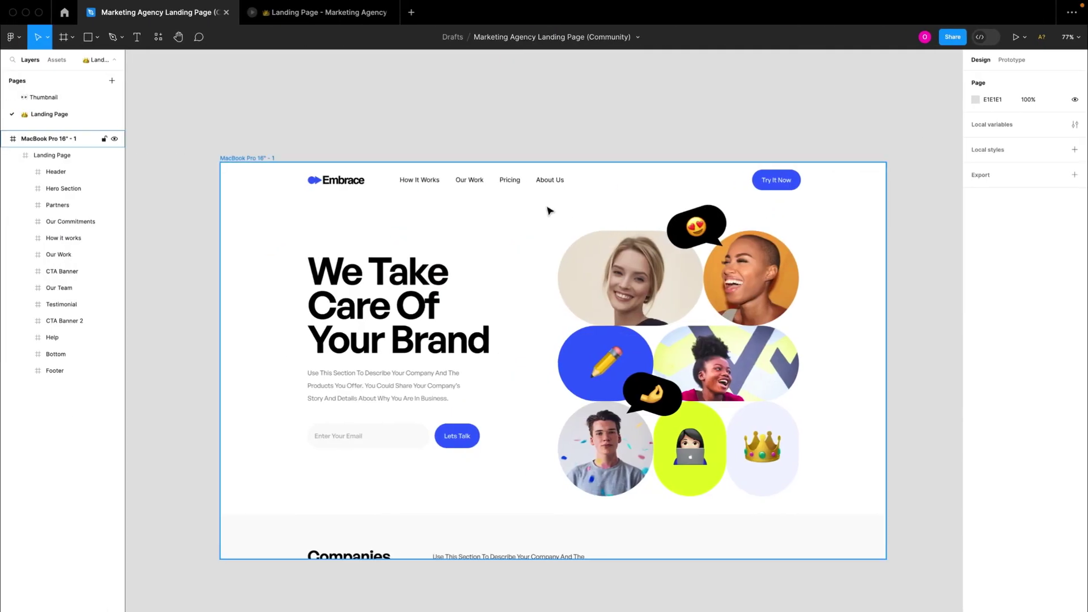
- Select the Header frame and stretch its left edge out to X 0
double_click(542, 181)
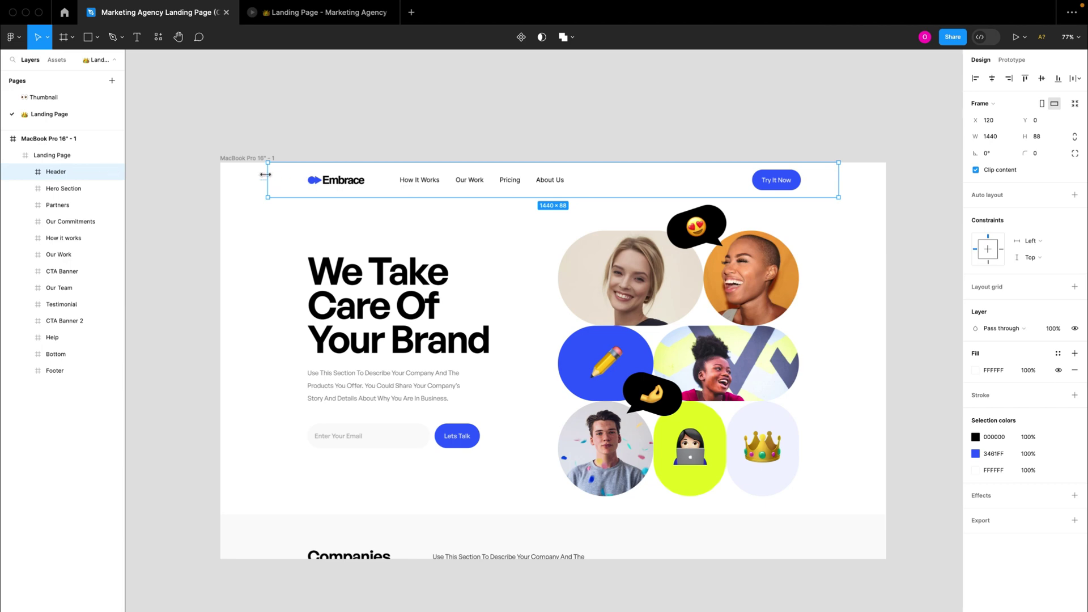
scroll(266, 176, up, 5)
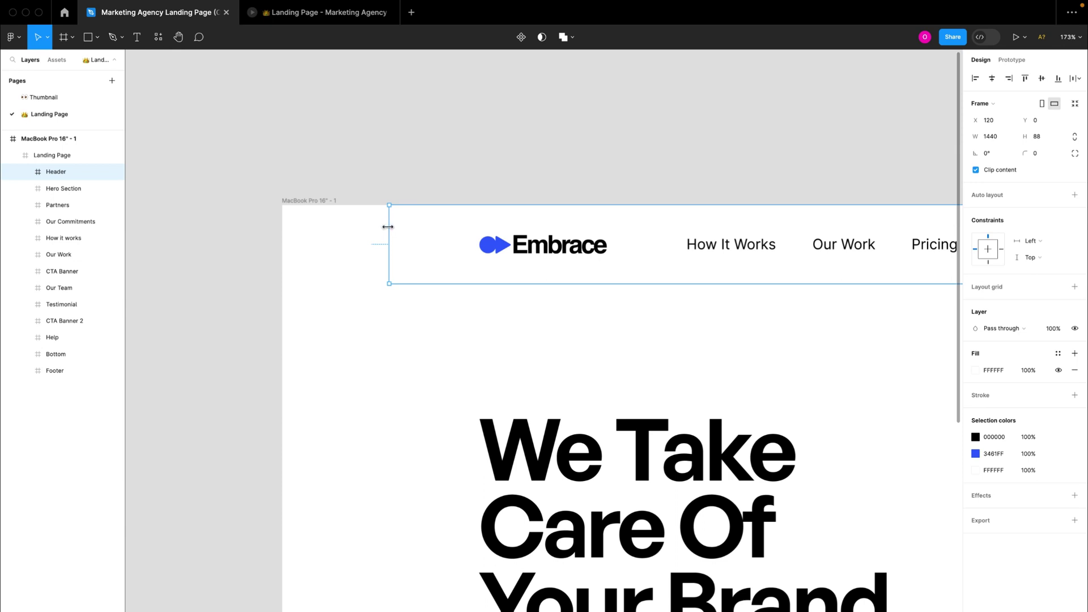
scroll(389, 228, up, 2)
drag(388, 227, 250, 228)
scroll(253, 228, down, 3)
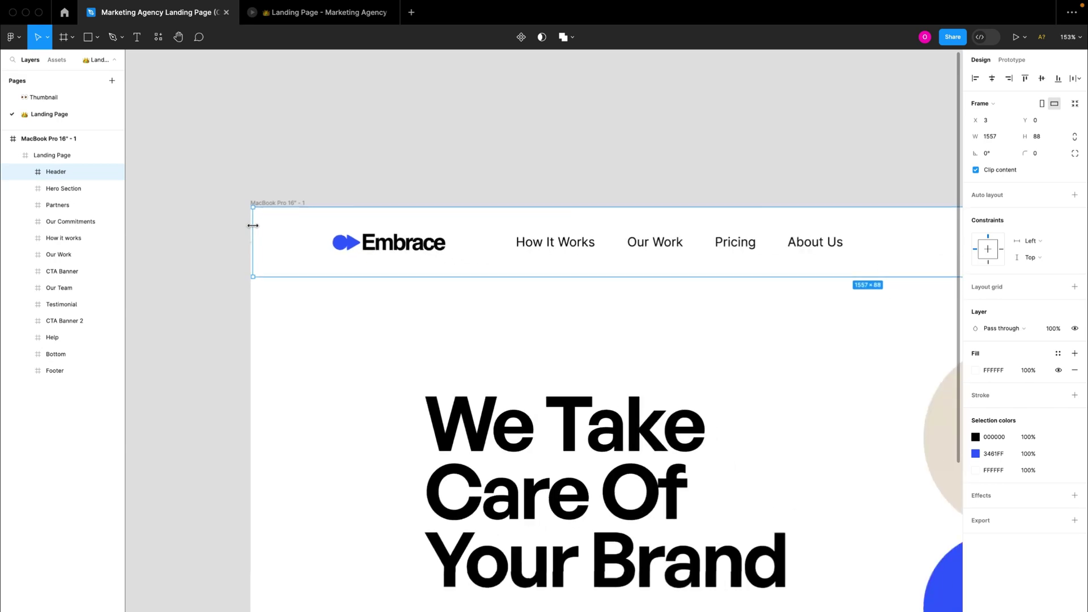
drag(254, 225, 249, 221)
- Widen the Header frame to 1680 px across the full page width
scroll(374, 240, right, 10)
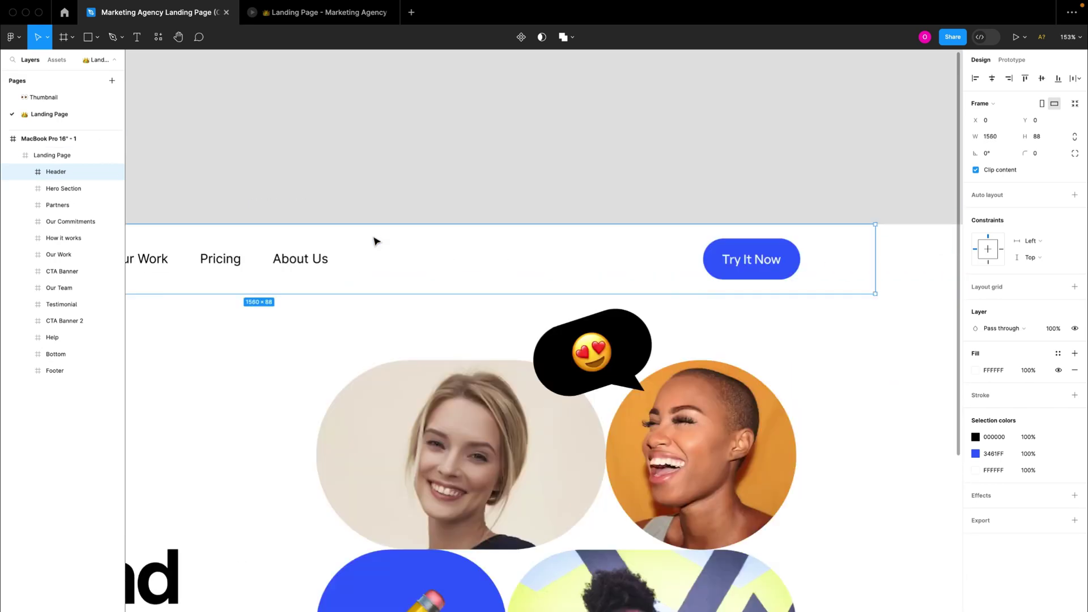
scroll(571, 242, down, 3)
scroll(571, 242, right, 3)
scroll(578, 238, up, 5)
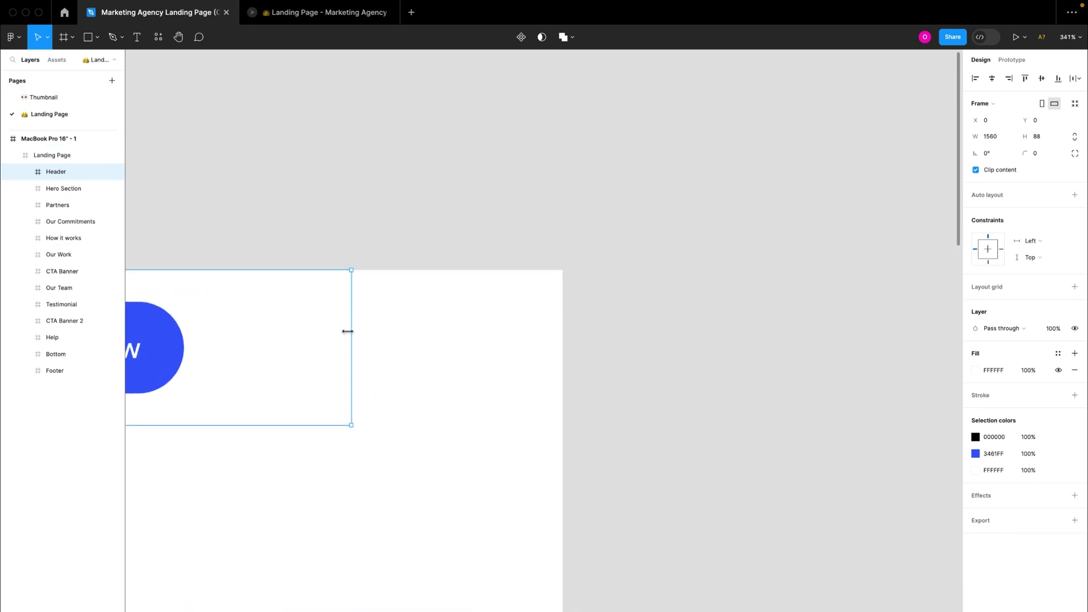
drag(350, 331, 561, 318)
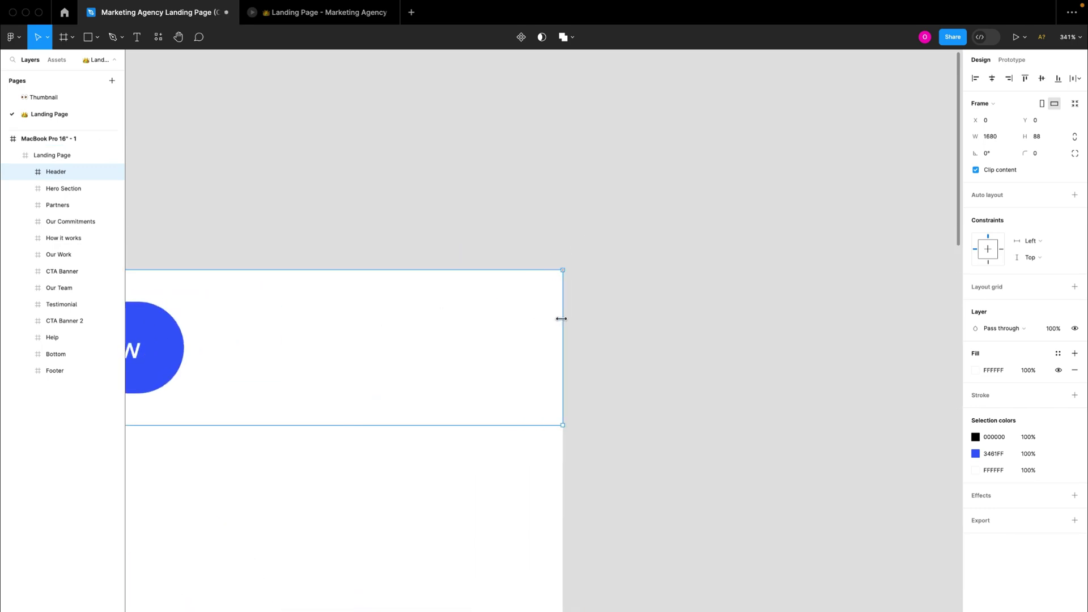
scroll(561, 319, down, 10)
scroll(563, 322, left, 5)
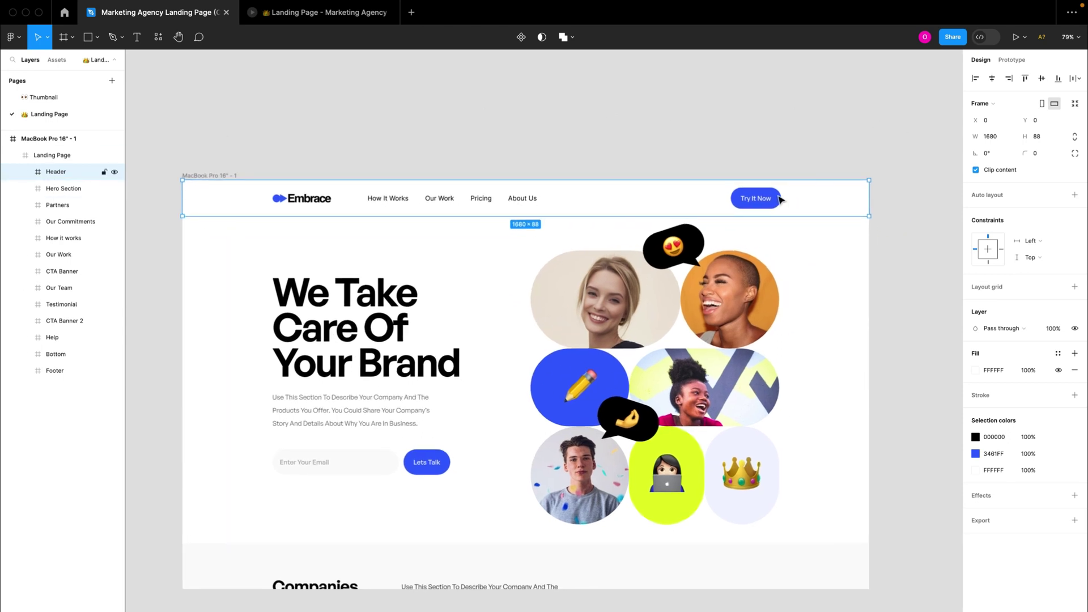
- Move the Header layer out of Landing Page into MacBook Pro 16" - 1, above Landing Page
click(1011, 59)
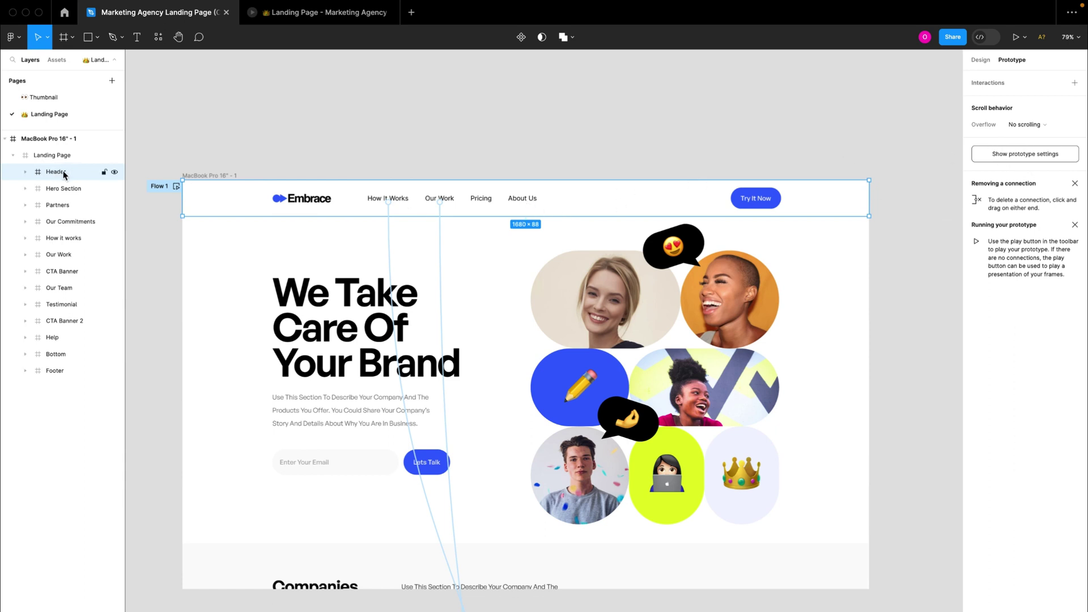
click(12, 155)
click(25, 153)
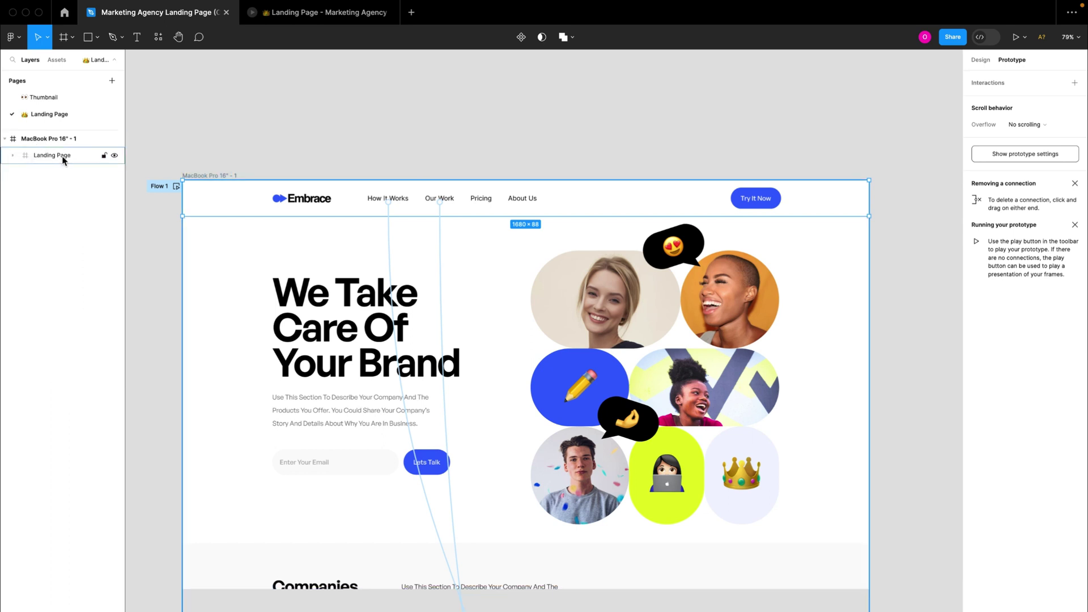
click(13, 155)
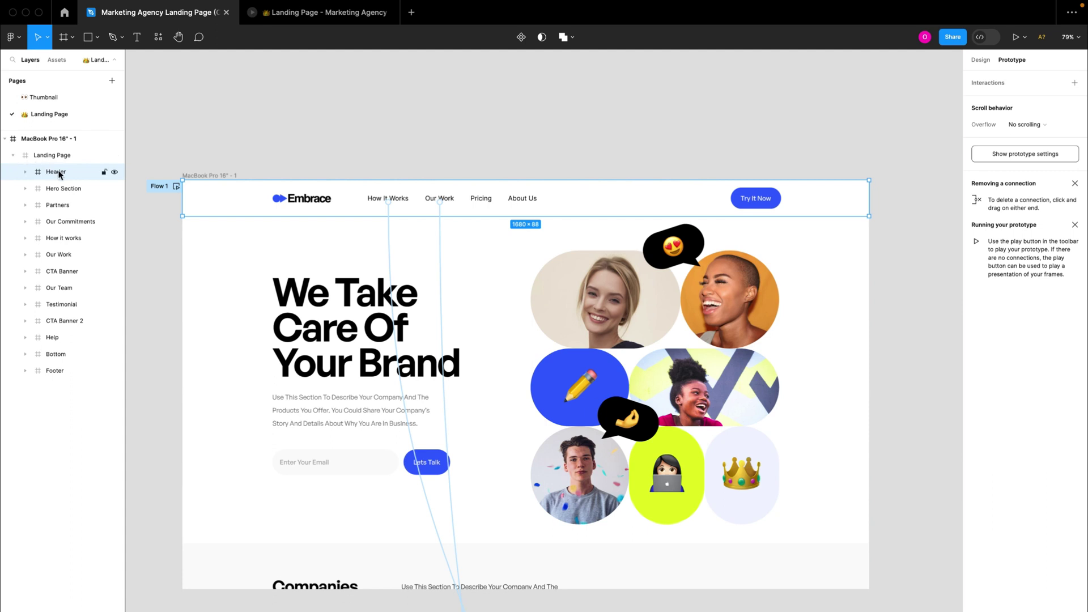
drag(50, 176, 31, 155)
click(12, 172)
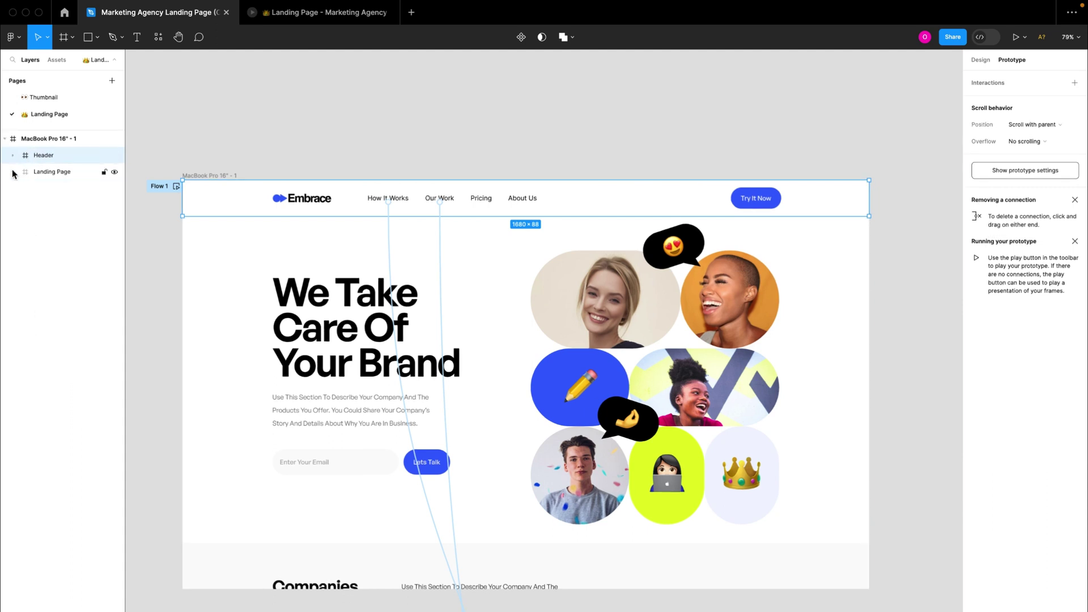
click(52, 171)
click(50, 161)
- Set the Header's scroll position to Fixed (stay in place) and launch the prototype
click(1022, 124)
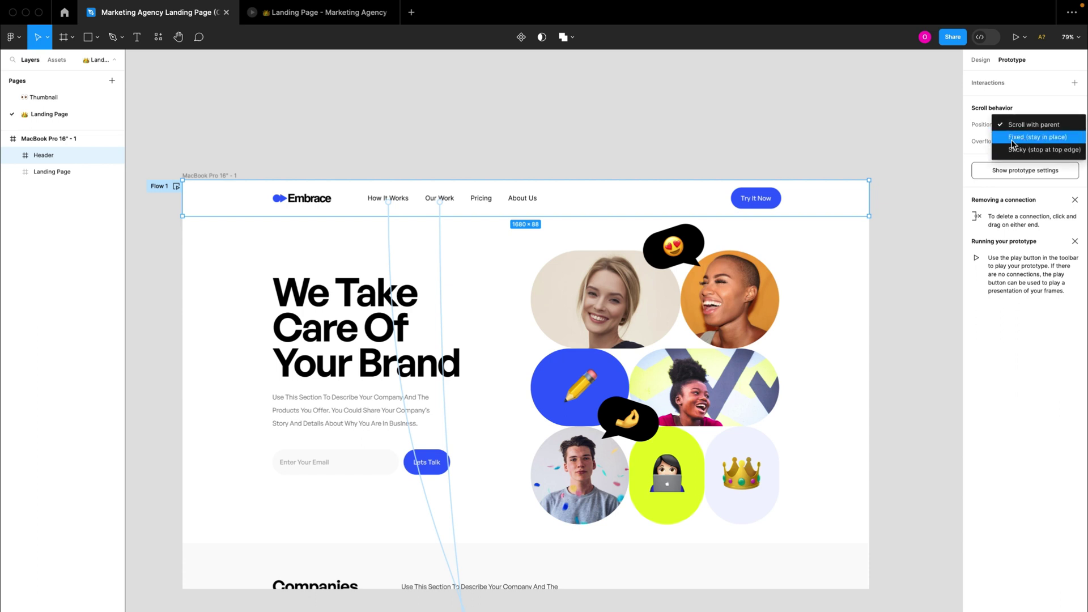
click(1013, 142)
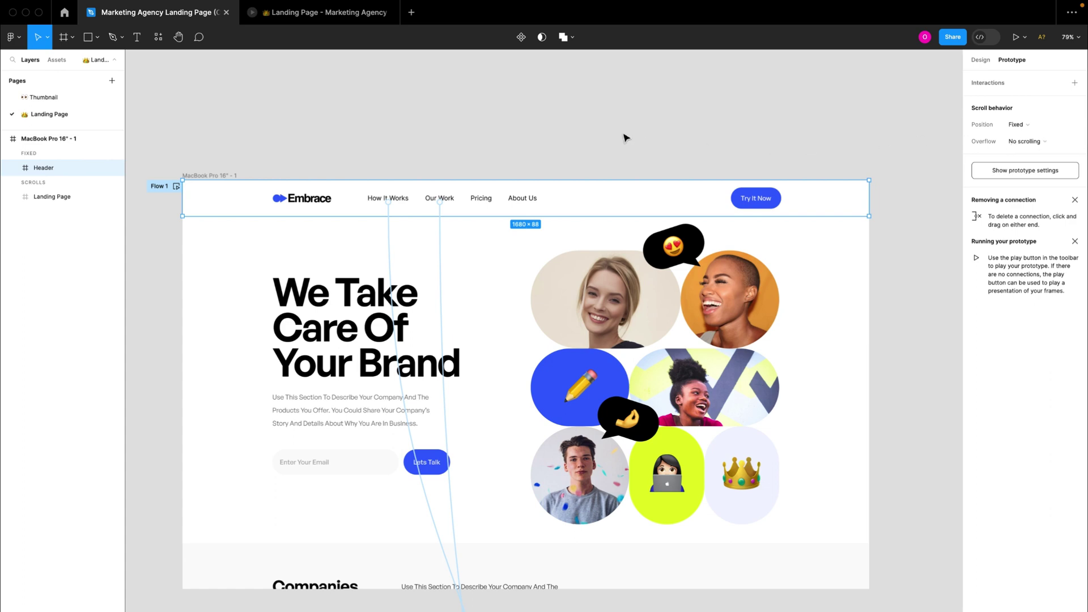
key(ctrl+Right)
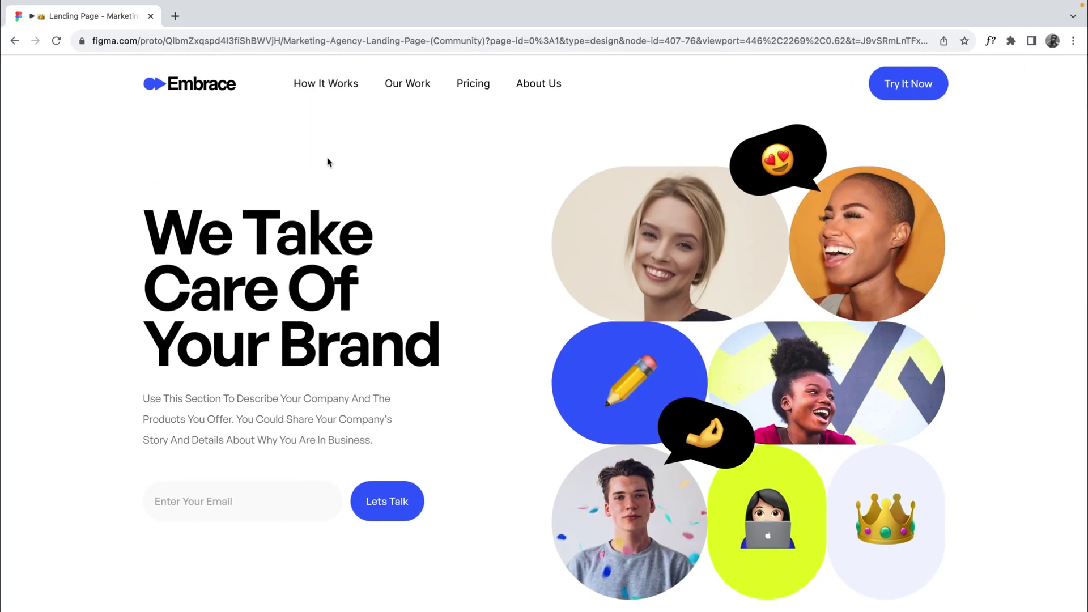
click(327, 85)
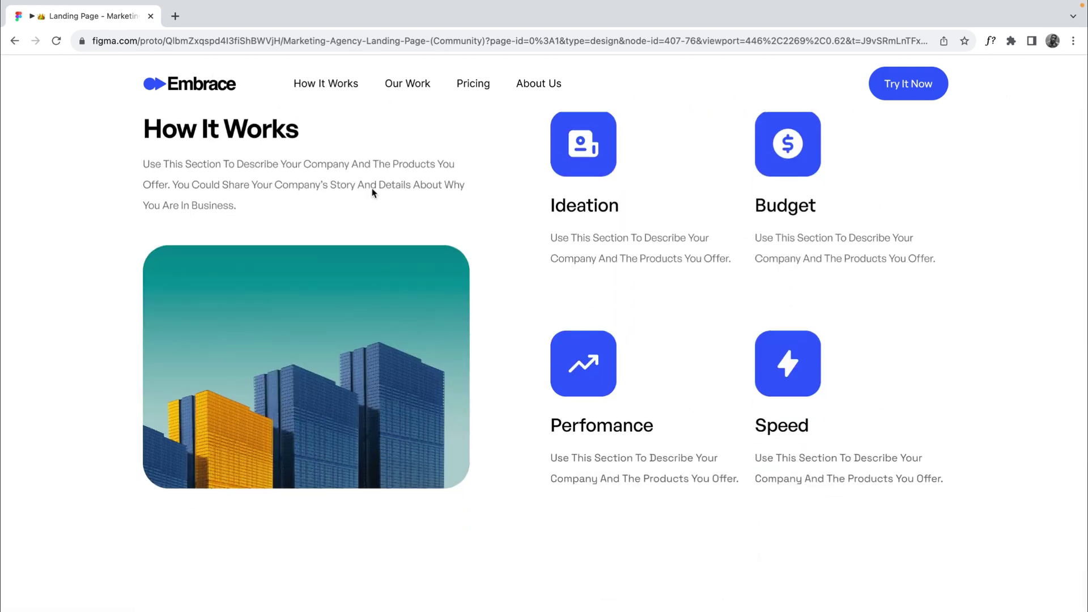
click(404, 89)
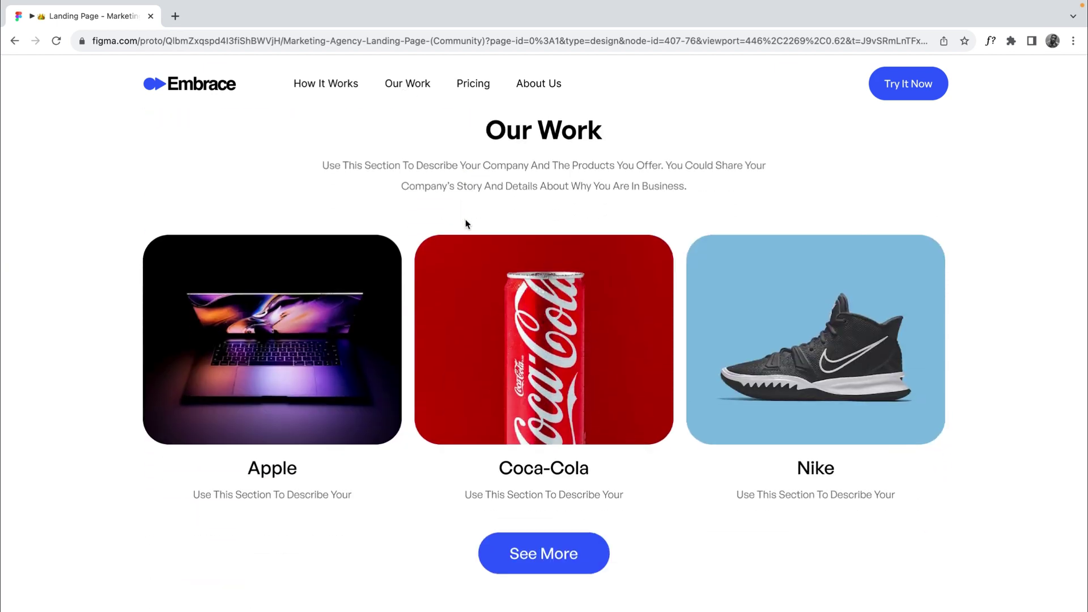
scroll(466, 224, up, 15)
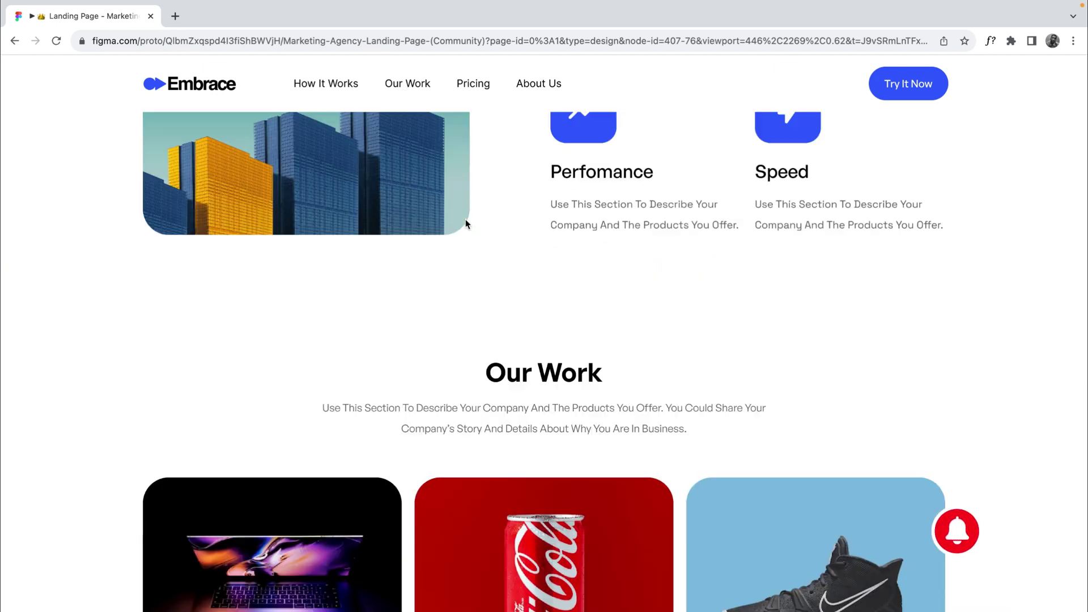